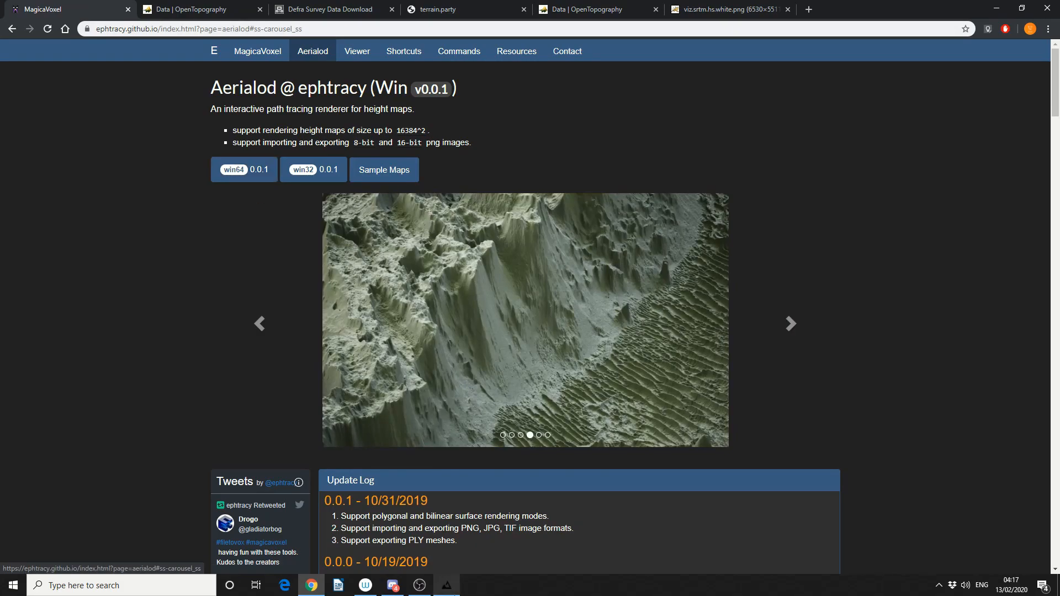
Look over Aerialod and the height-map sources OpenTopography (SRTM GL1), Defra Survey Data Download and terrain.party.
{"action": "left_click", "coordinate": [449, 590]}
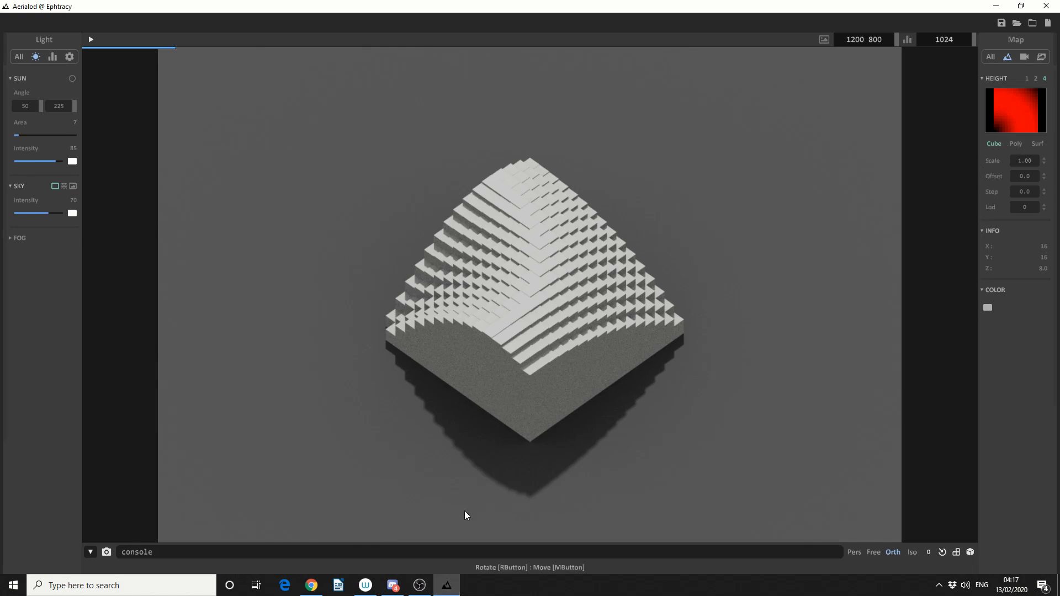
{"action": "left_click", "coordinate": [311, 587]}
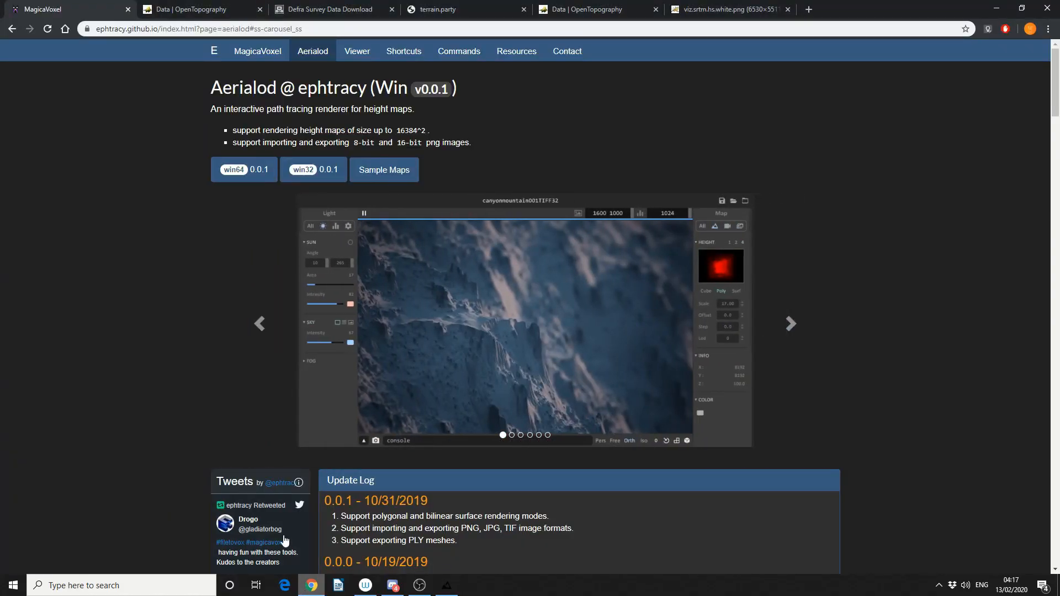
{"action": "left_click", "coordinate": [218, 6]}
{"action": "scroll", "coordinate": [477, 284], "scroll_direction": "up", "scroll_amount": 15}
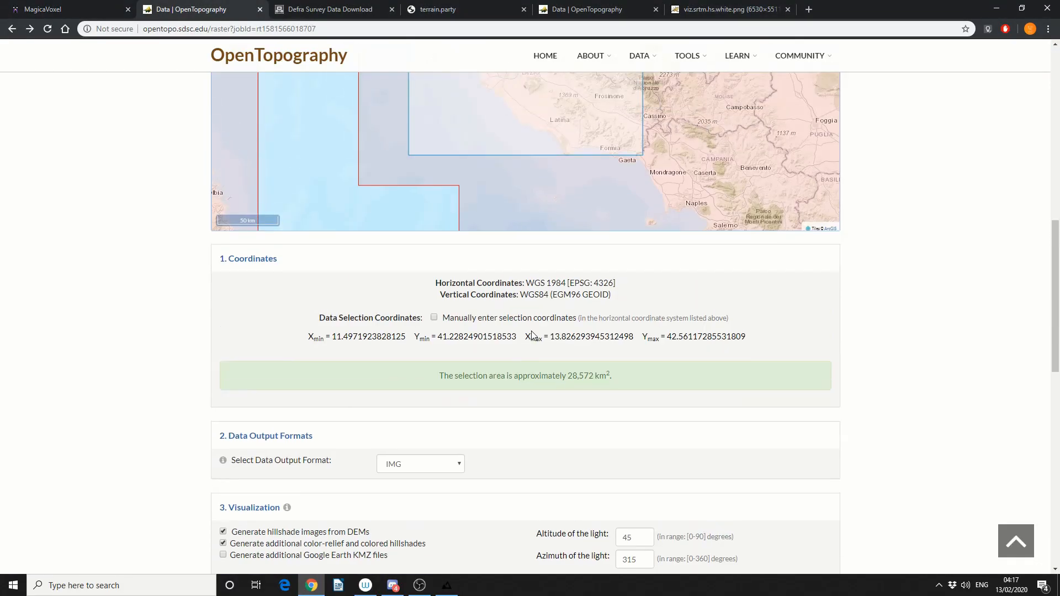
{"action": "scroll", "coordinate": [536, 337], "scroll_direction": "up", "scroll_amount": 1}
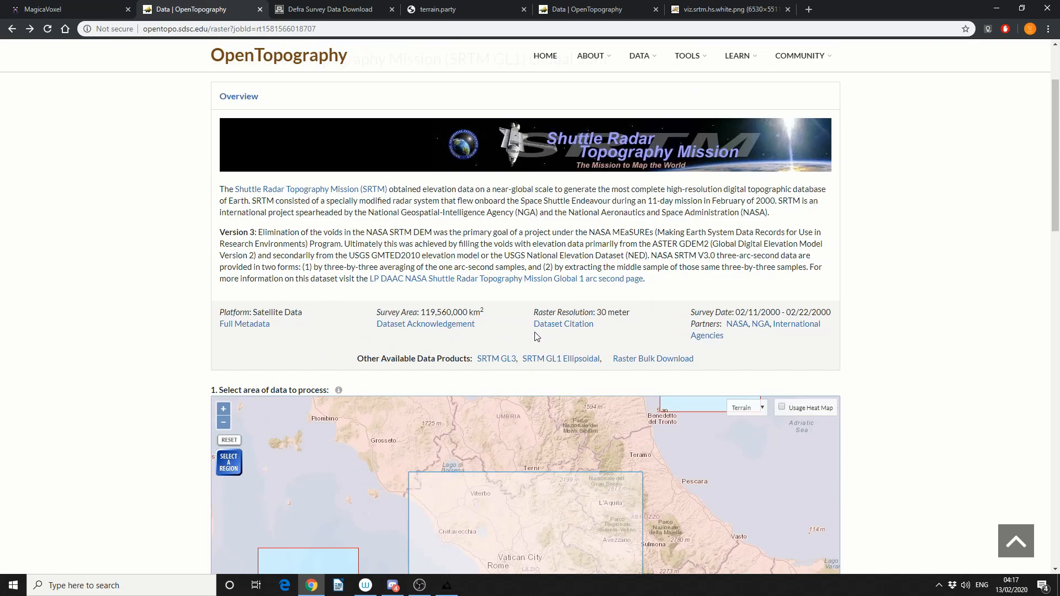
{"action": "scroll", "coordinate": [535, 336], "scroll_direction": "down", "scroll_amount": 2}
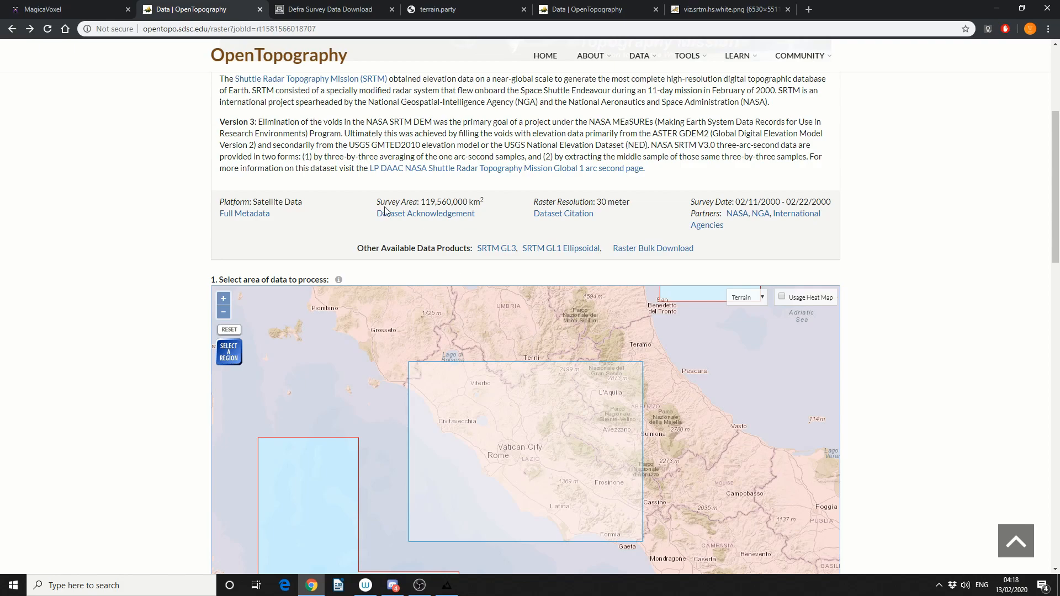
{"action": "left_click", "coordinate": [330, 10]}
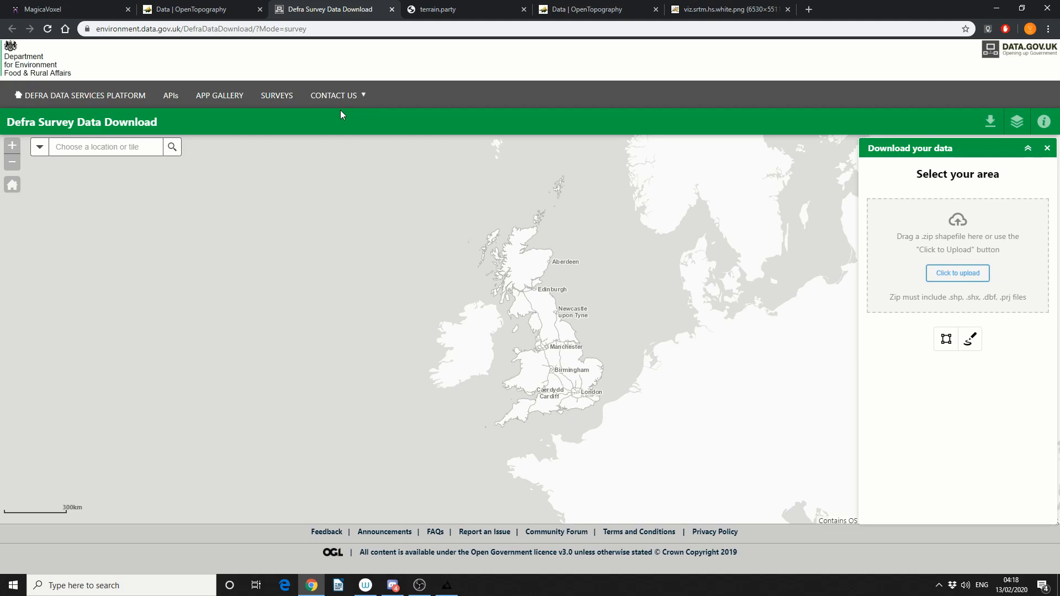
{"action": "key", "text": "ctrl+Tab"}
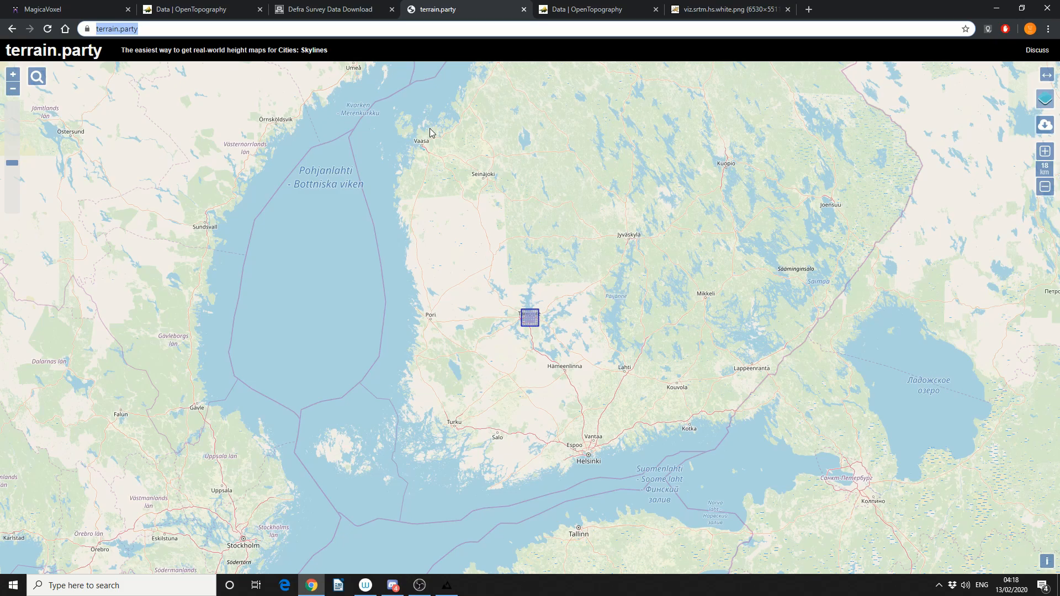
Select a rectangular region of about 22,300 km² around Rome on the OpenTopography SRTM map and review its output options.
{"action": "left_click", "coordinate": [264, 11]}
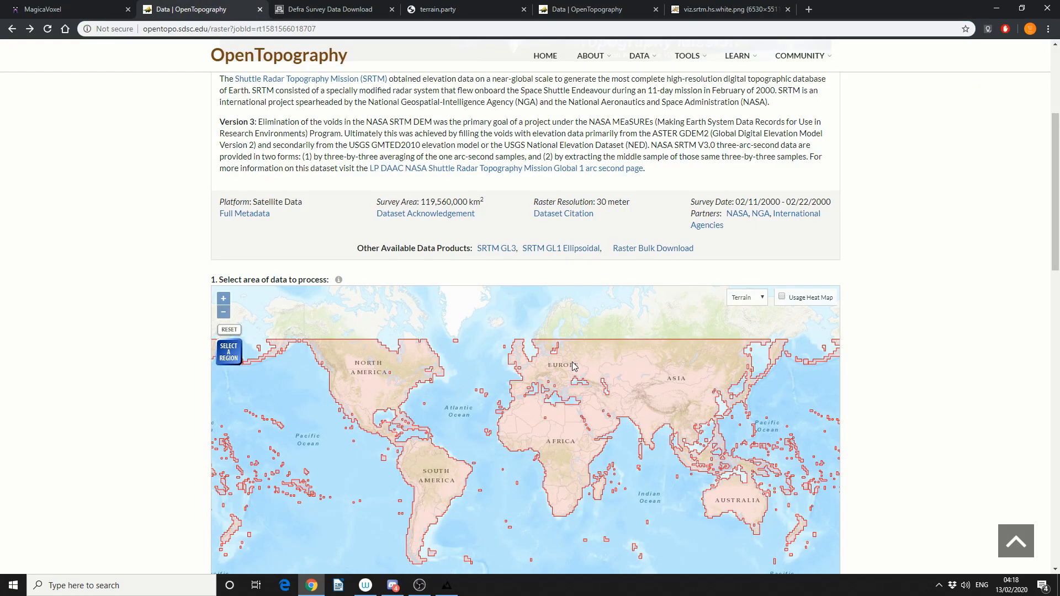
{"action": "scroll", "coordinate": [640, 411], "scroll_direction": "up", "scroll_amount": 2}
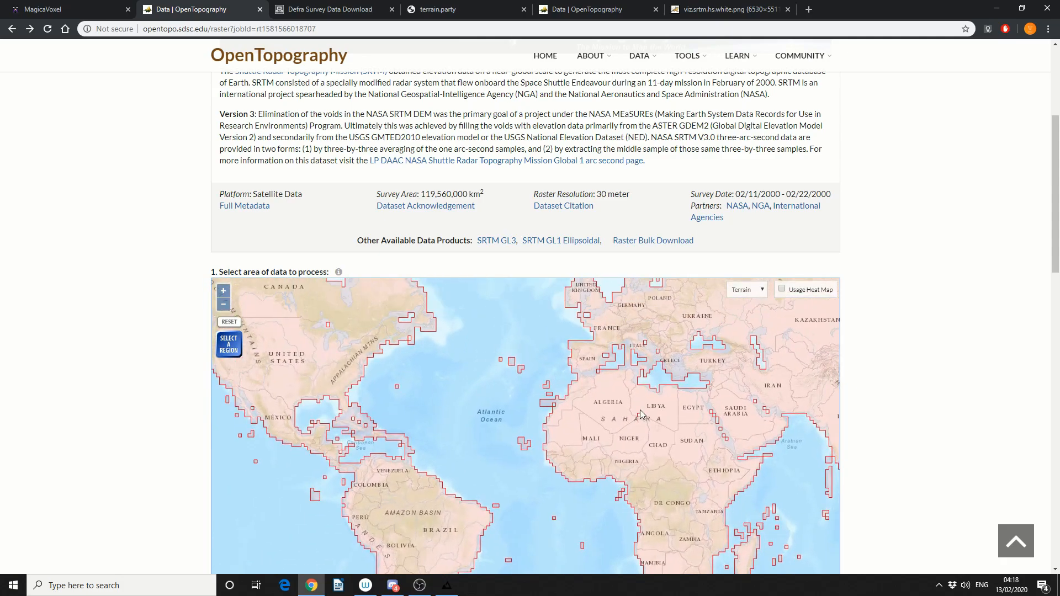
{"action": "scroll", "coordinate": [655, 382], "scroll_direction": "up", "scroll_amount": 3}
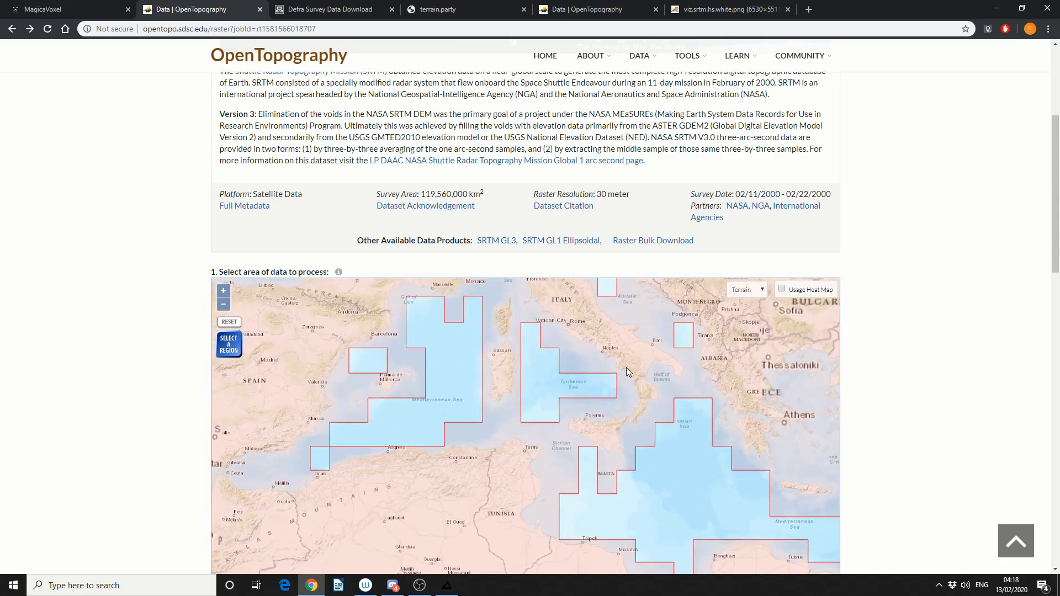
{"action": "scroll", "coordinate": [626, 366], "scroll_direction": "up", "scroll_amount": 2}
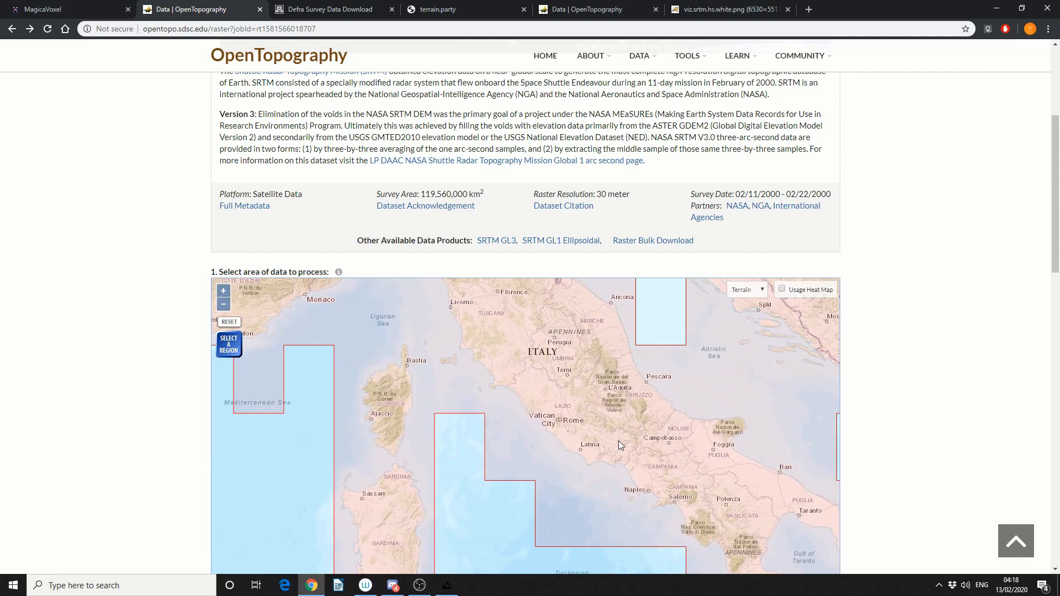
{"action": "scroll", "coordinate": [618, 440], "scroll_direction": "up", "scroll_amount": 1}
{"action": "left_click", "coordinate": [228, 345]}
{"action": "left_click_drag", "start_coordinate": [402, 320], "coordinate": [603, 485]}
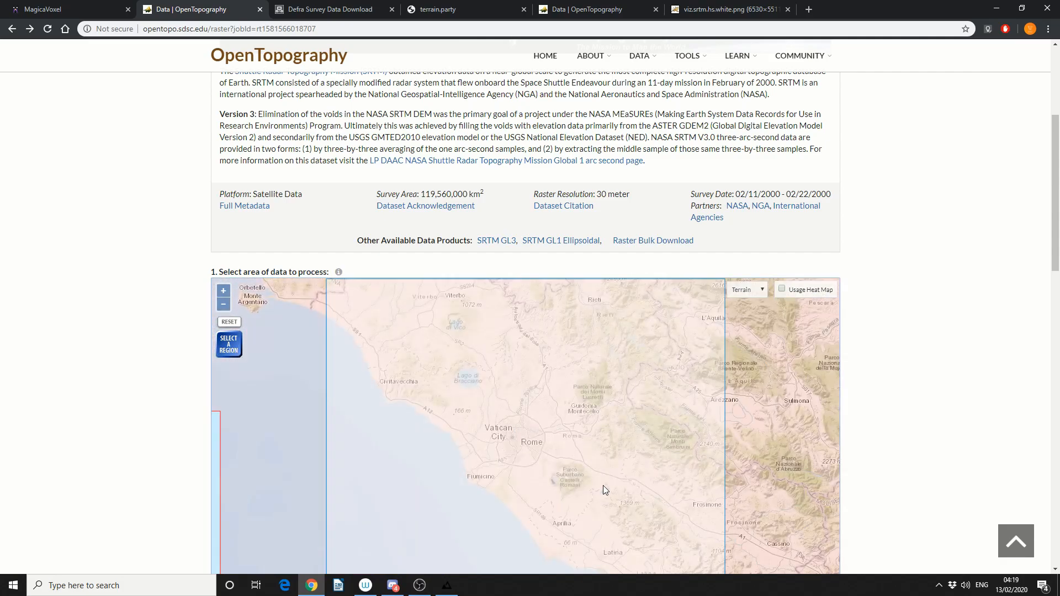
{"action": "scroll", "coordinate": [956, 346], "scroll_direction": "down", "scroll_amount": 8}
{"action": "scroll", "coordinate": [956, 346], "scroll_direction": "down", "scroll_amount": 1}
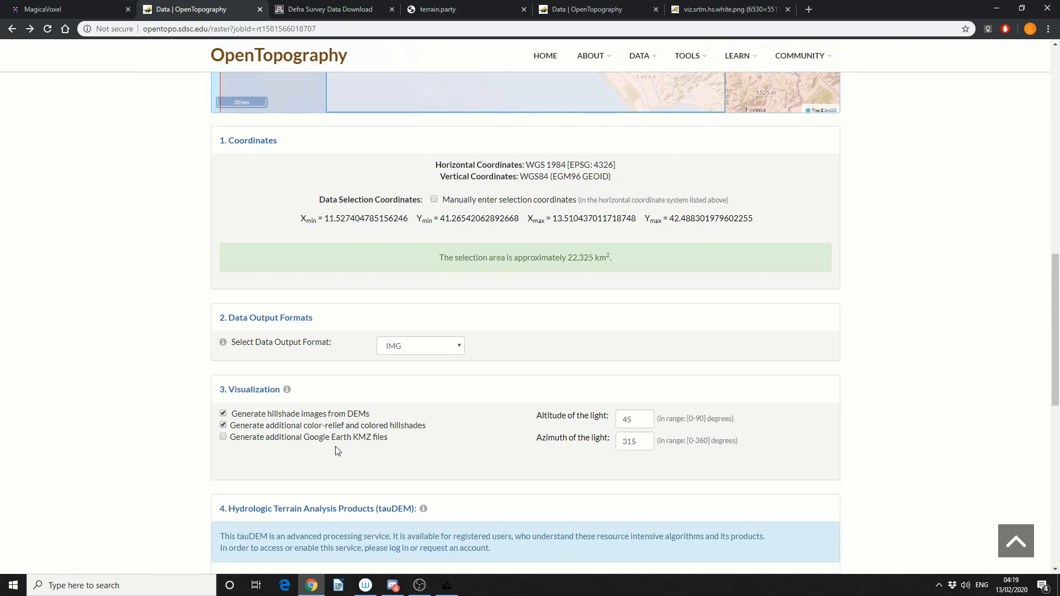
Examine the OpenTopography raster job results and inspect the full-resolution hillshade image viz.srtm.hs.white.png up close.
{"action": "left_click", "coordinate": [632, 4]}
{"action": "scroll", "coordinate": [735, 101], "scroll_direction": "up", "scroll_amount": 4}
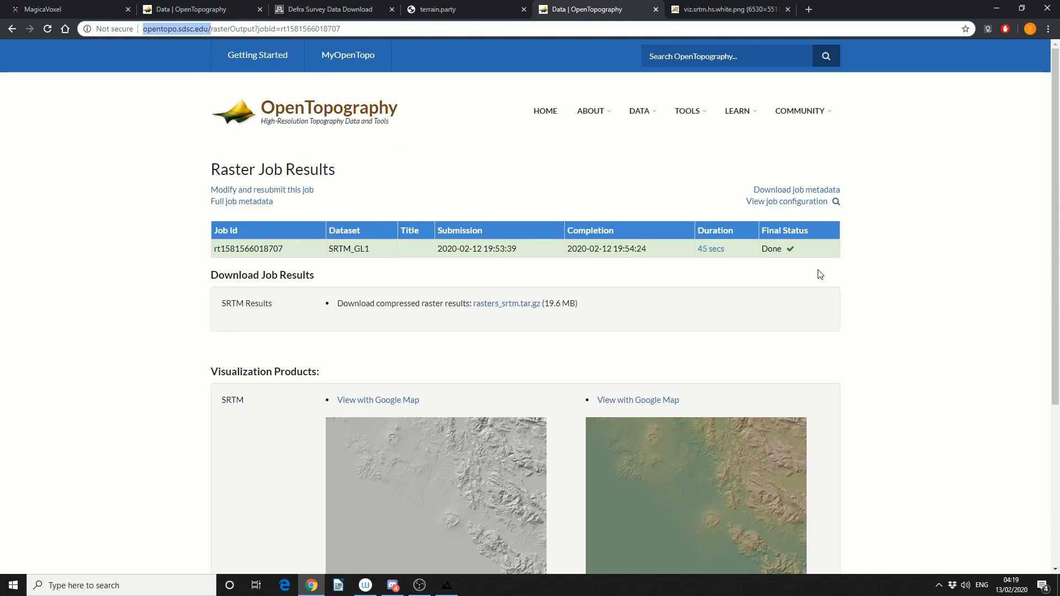
{"action": "scroll", "coordinate": [819, 274], "scroll_direction": "down", "scroll_amount": 3}
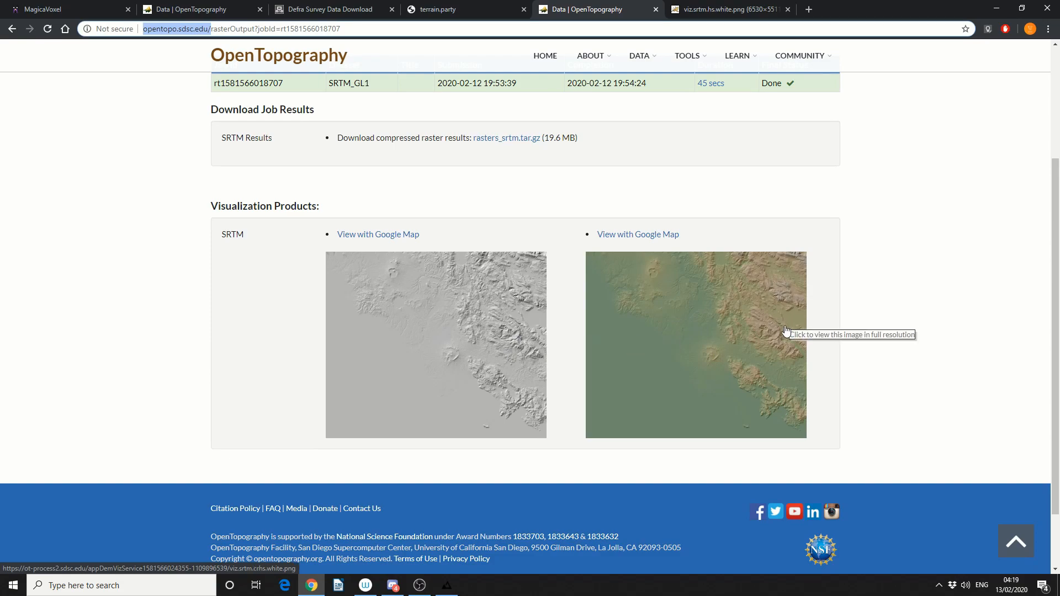
{"action": "left_click", "coordinate": [753, 10]}
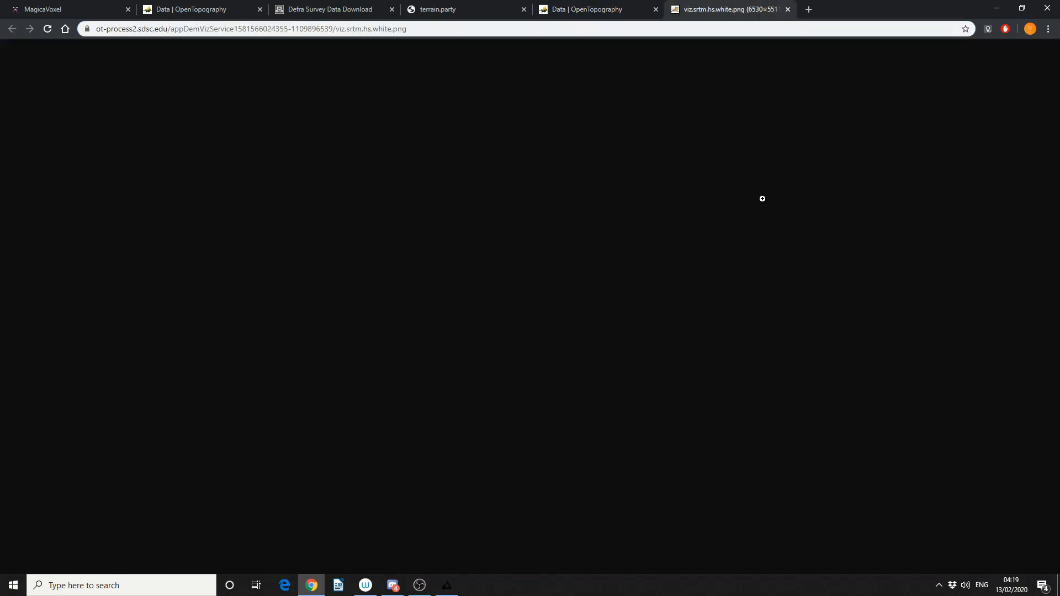
{"action": "left_click", "coordinate": [714, 254]}
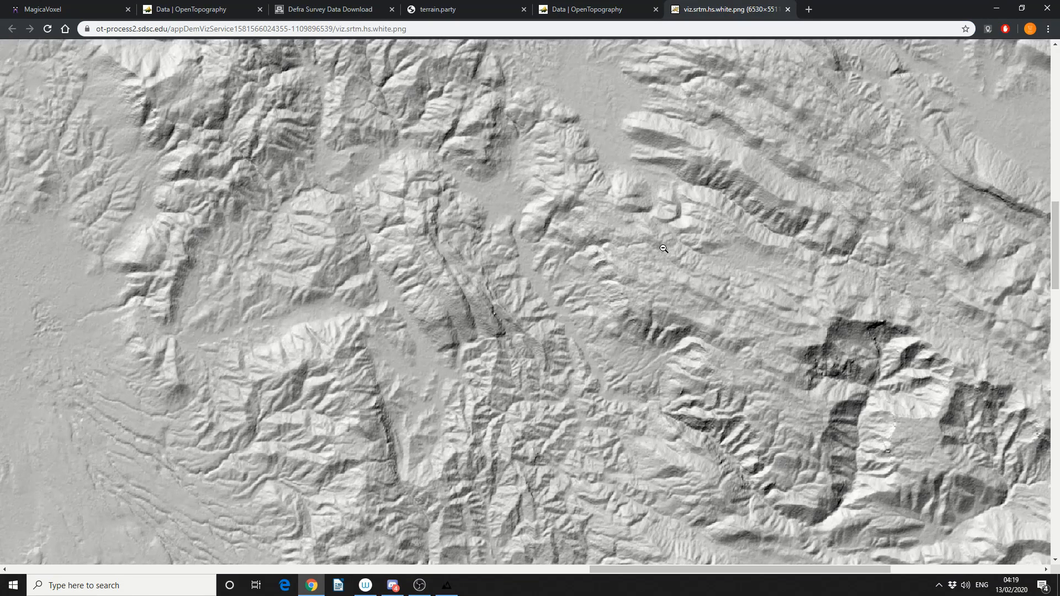
{"action": "left_click", "coordinate": [664, 248]}
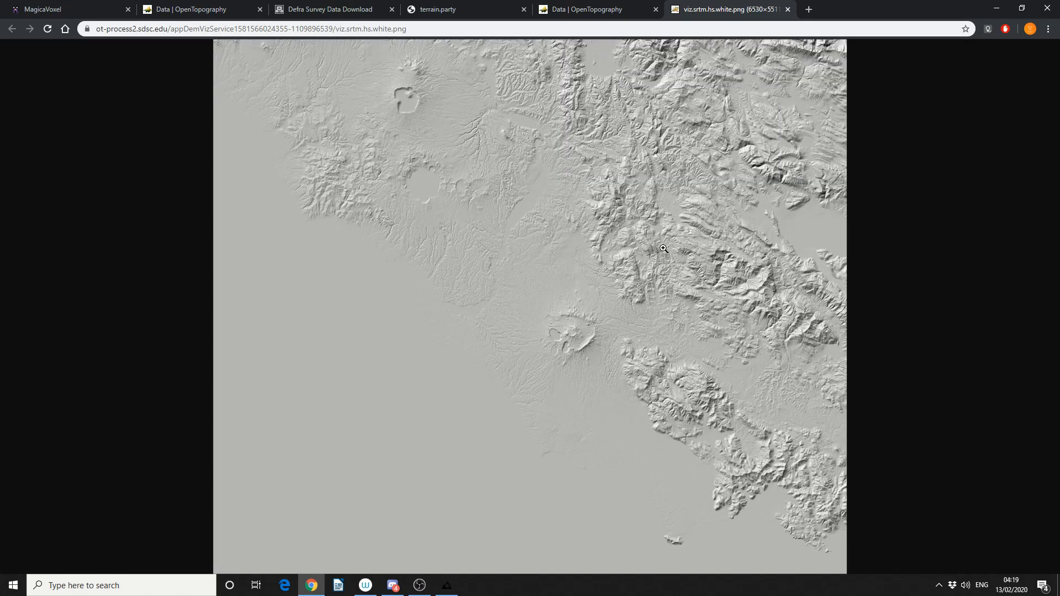
Switch to Aerialod, load rome.png from the Desktop as the height map and start rendering it.
{"action": "key", "text": "alt+Tab"}
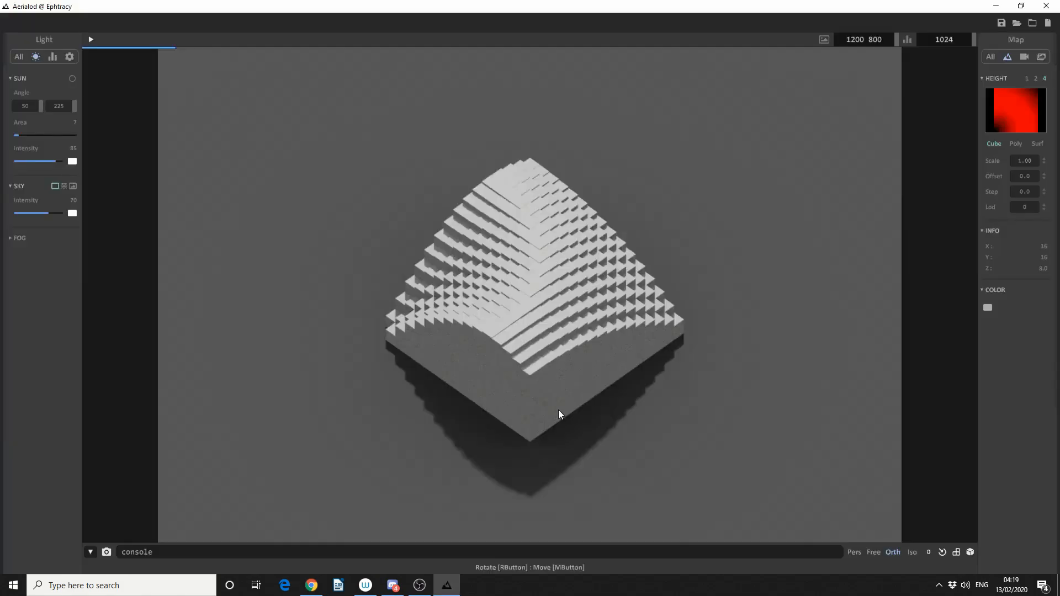
{"action": "left_click", "coordinate": [1008, 118]}
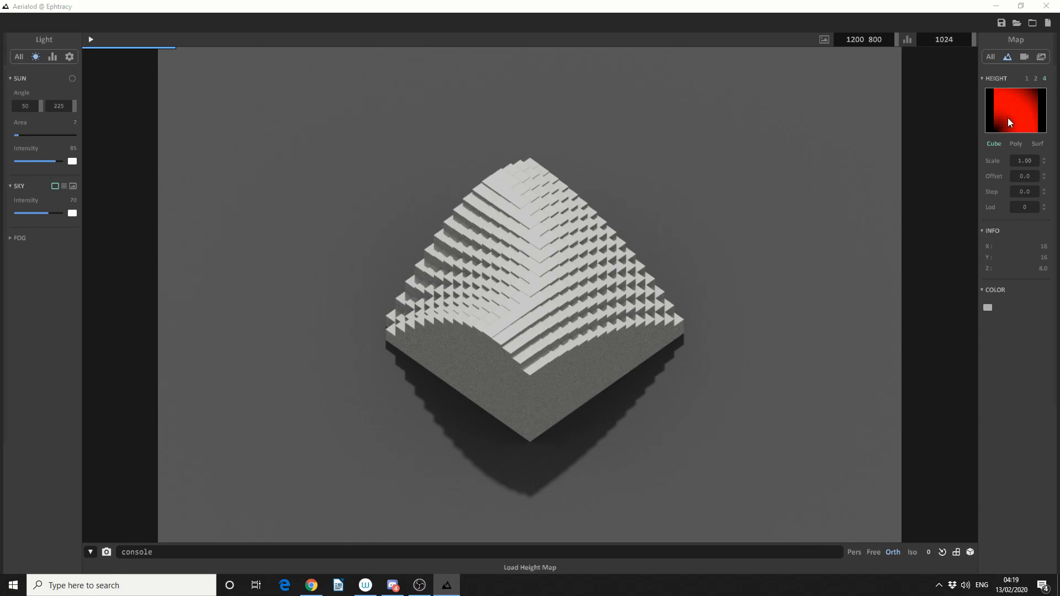
{"action": "left_click", "coordinate": [45, 138]}
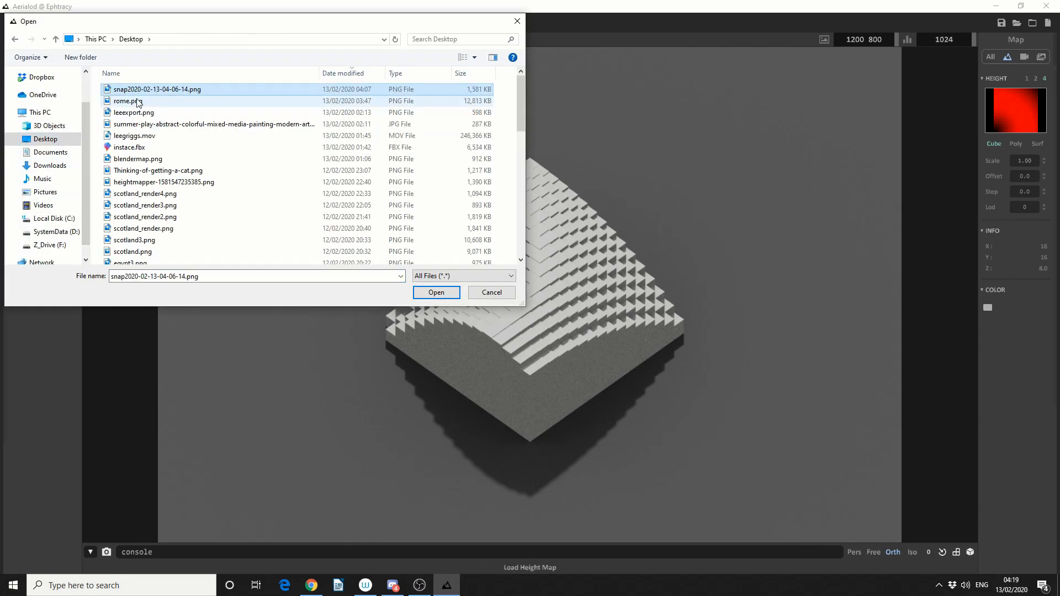
{"action": "double_click", "coordinate": [137, 102]}
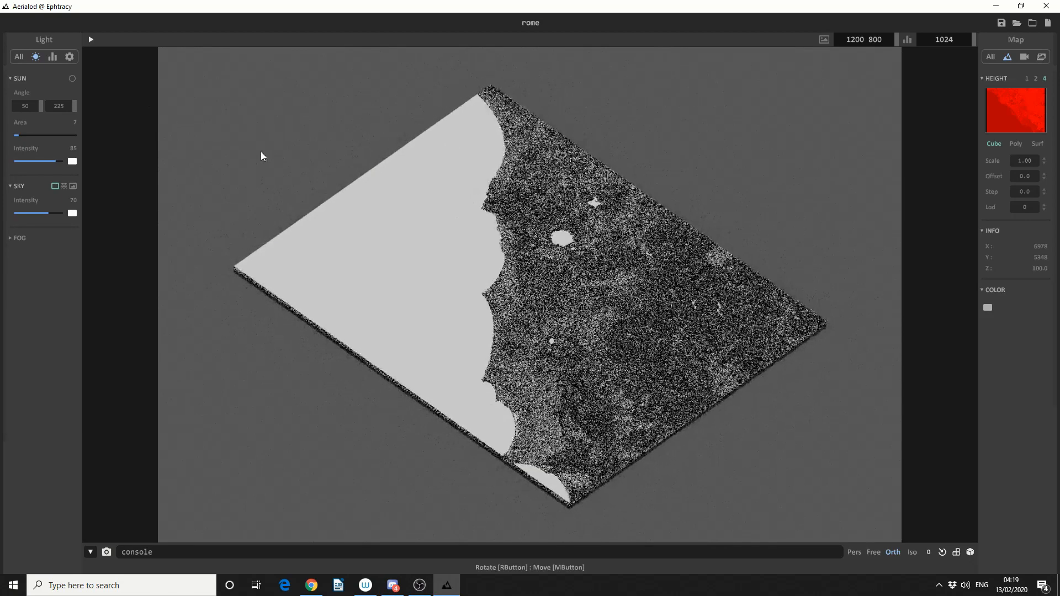
{"action": "left_click", "coordinate": [94, 41]}
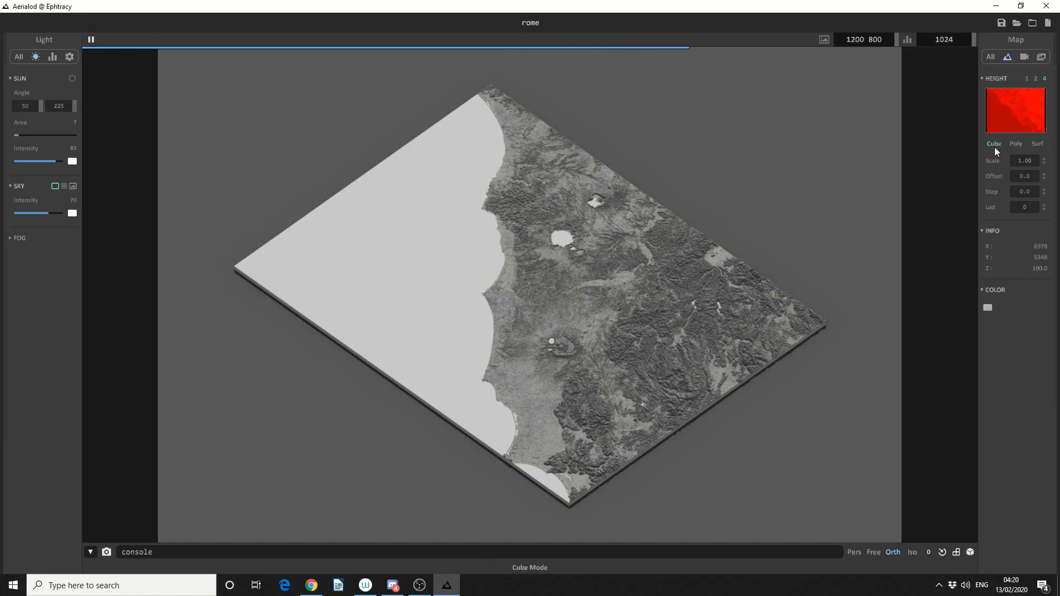
Try the Poly surface mode on a close-up of the Rome terrain, and return it to Cube mode.
{"action": "scroll", "coordinate": [638, 312], "scroll_direction": "up", "scroll_amount": 5}
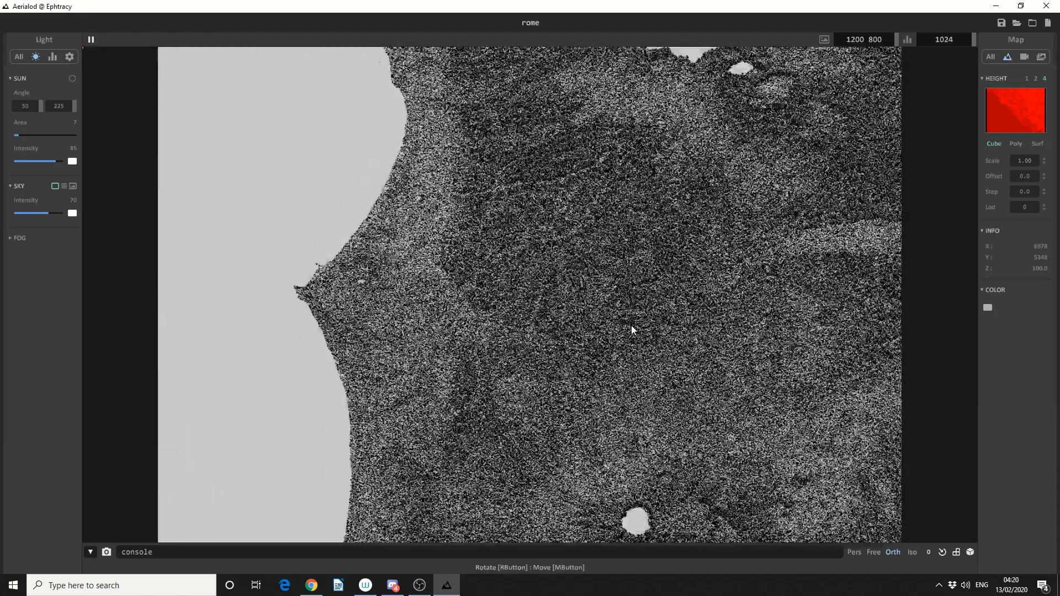
{"action": "middle_click_drag", "start_coordinate": [631, 327], "coordinate": [524, 300]}
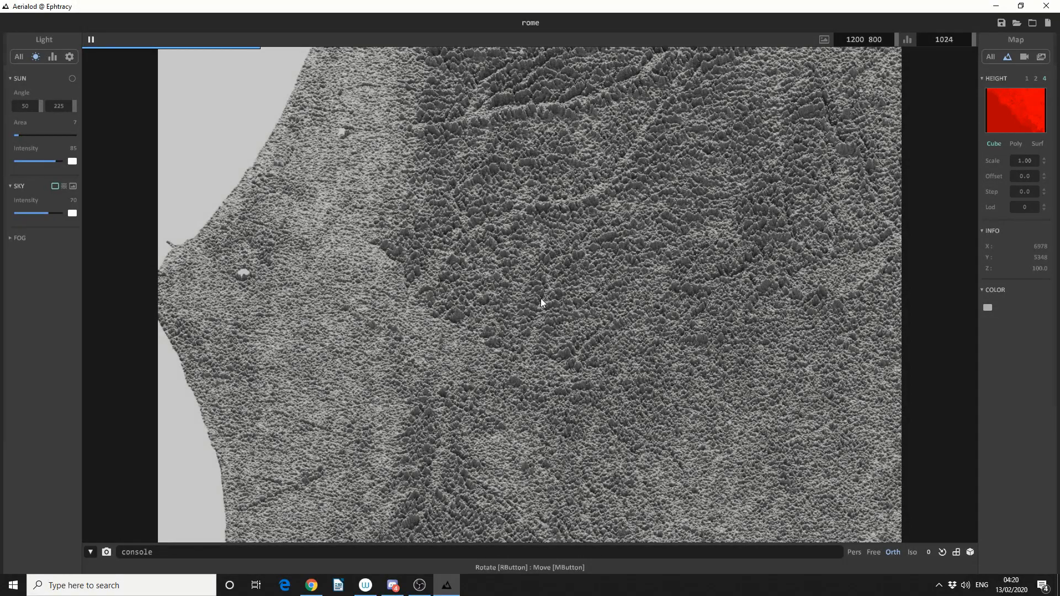
{"action": "left_click", "coordinate": [1015, 146]}
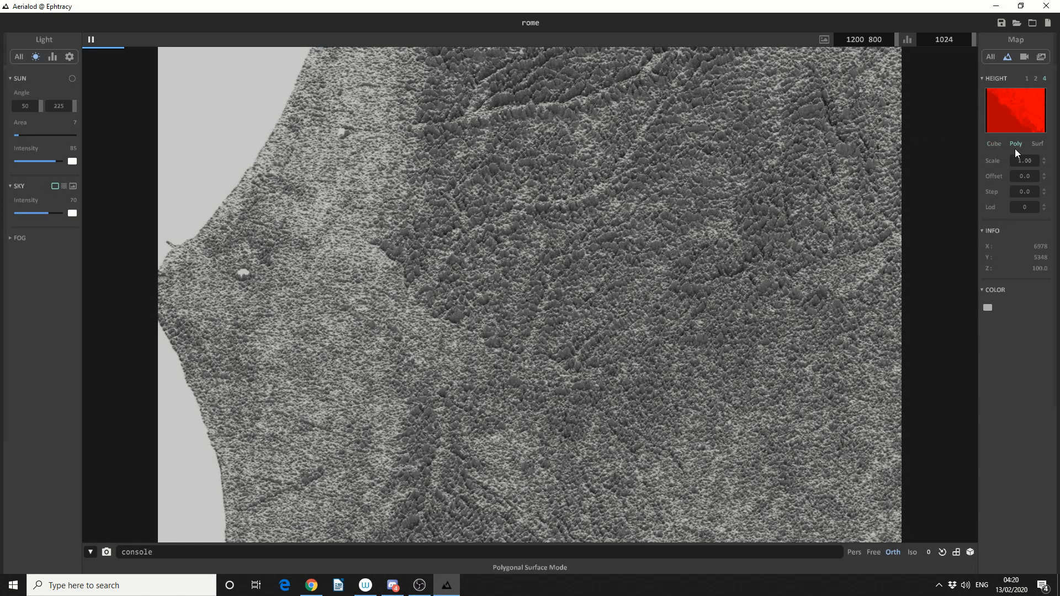
{"action": "scroll", "coordinate": [637, 330], "scroll_direction": "up", "scroll_amount": 5}
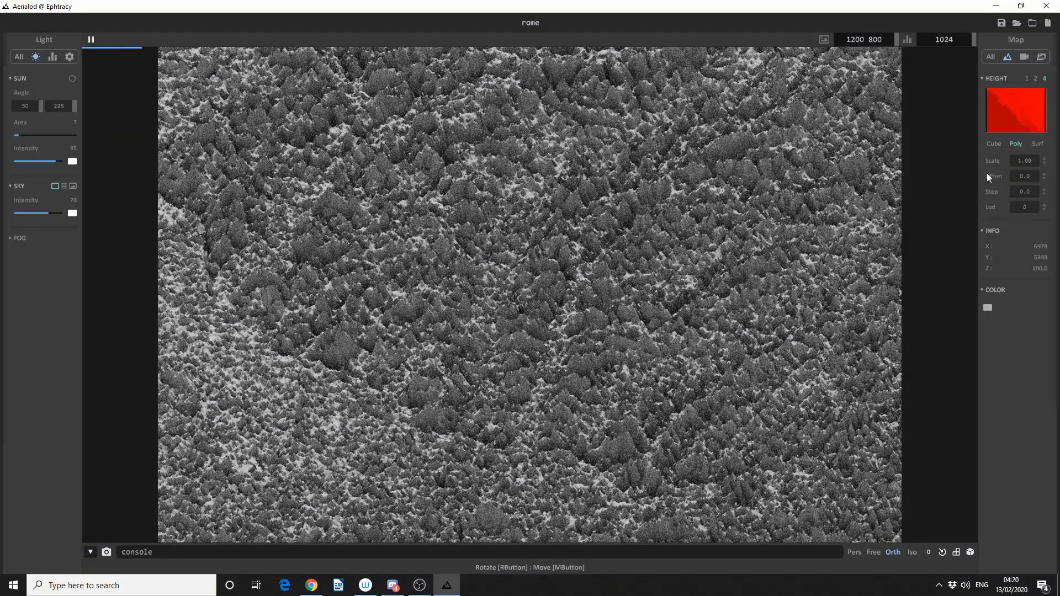
{"action": "left_click", "coordinate": [988, 144]}
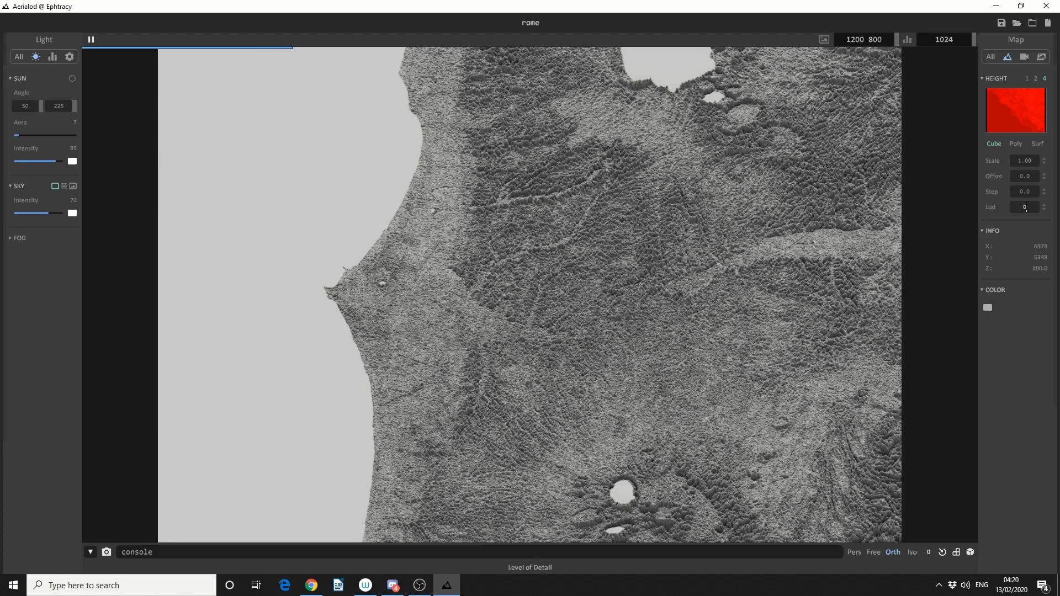
Try a level of detail of 4 on the height map and restore it to 0.
{"action": "left_click", "coordinate": [1044, 204]}
{"action": "left_click_drag", "start_coordinate": [1043, 204], "coordinate": [1044, 192]}
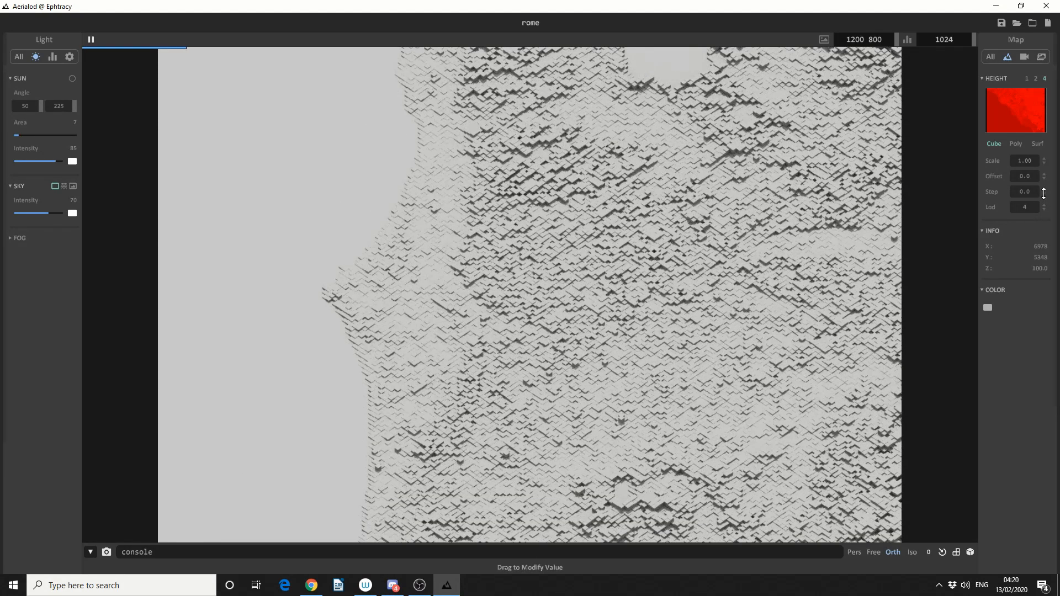
{"action": "left_click_drag", "start_coordinate": [1044, 207], "coordinate": [1043, 225]}
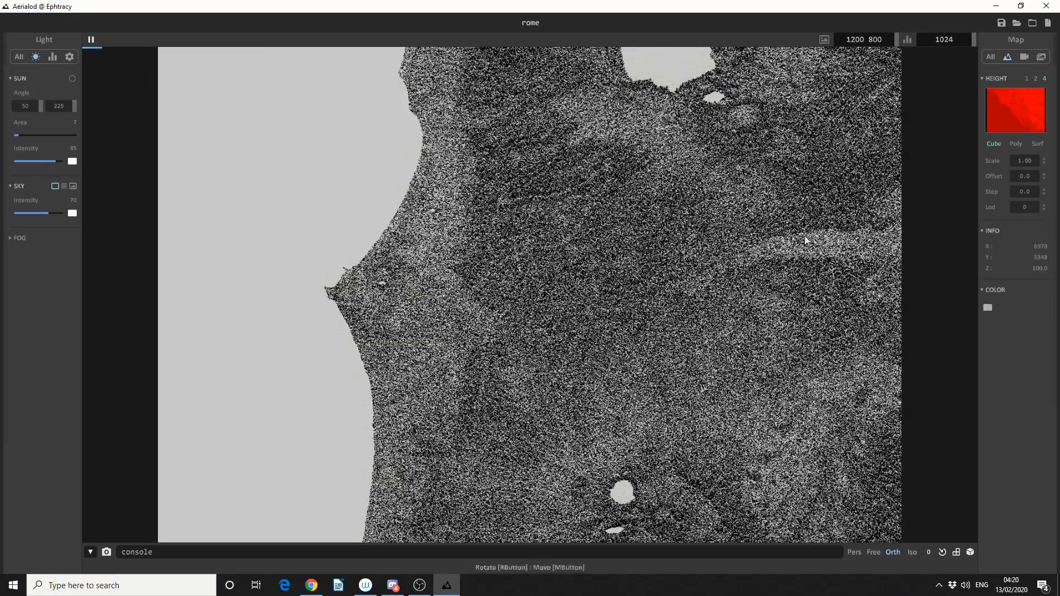
Try a height offset of 335 on the terrain block and reset the offset to 0.
{"action": "scroll", "coordinate": [843, 235], "scroll_direction": "down", "scroll_amount": 5}
{"action": "left_click_drag", "start_coordinate": [1045, 174], "coordinate": [954, 160]}
{"action": "scroll", "coordinate": [883, 192], "scroll_direction": "down", "scroll_amount": 6}
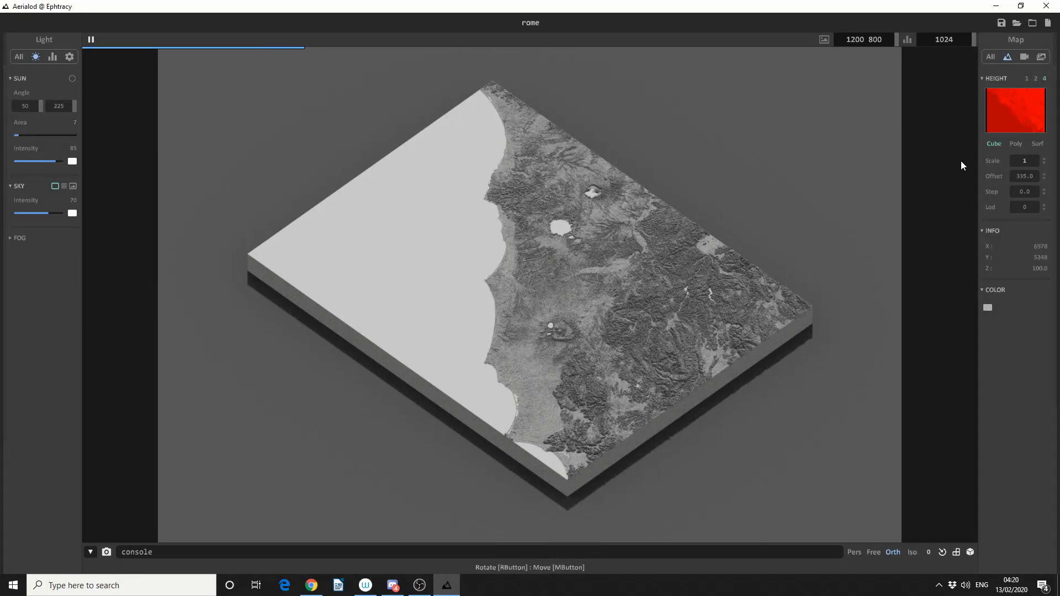
{"action": "left_click", "coordinate": [1039, 175]}
{"action": "type", "text": "0"}
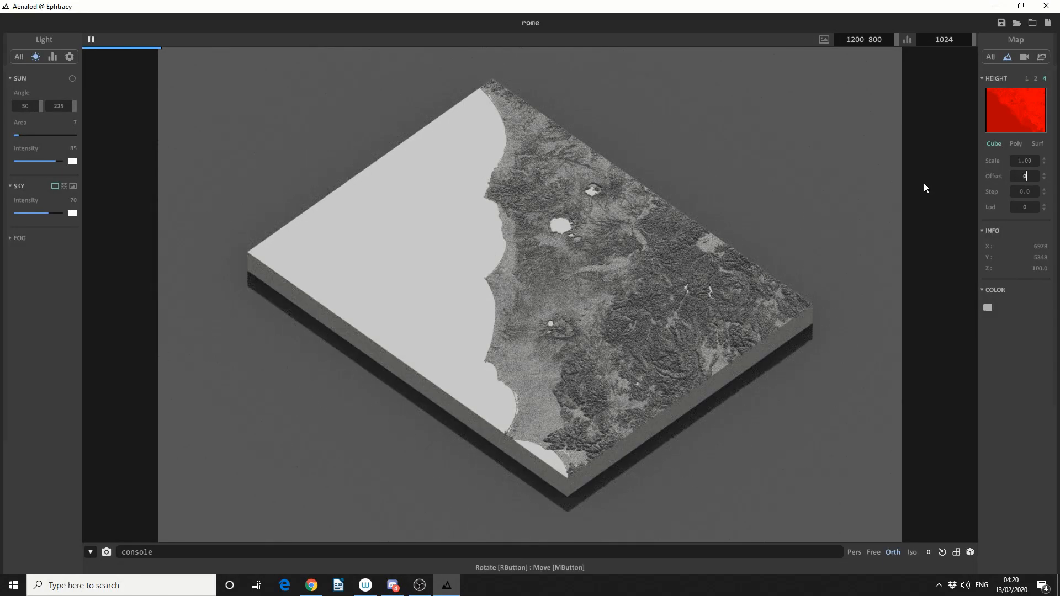
{"action": "key", "text": "Return"}
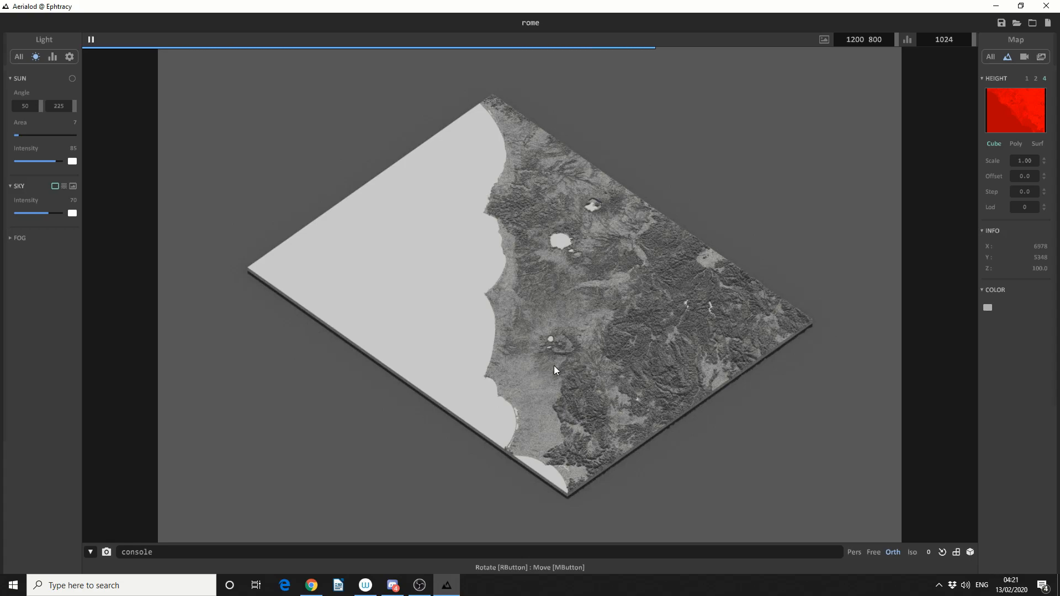
{"action": "scroll", "coordinate": [592, 328], "scroll_direction": "up", "scroll_amount": 5}
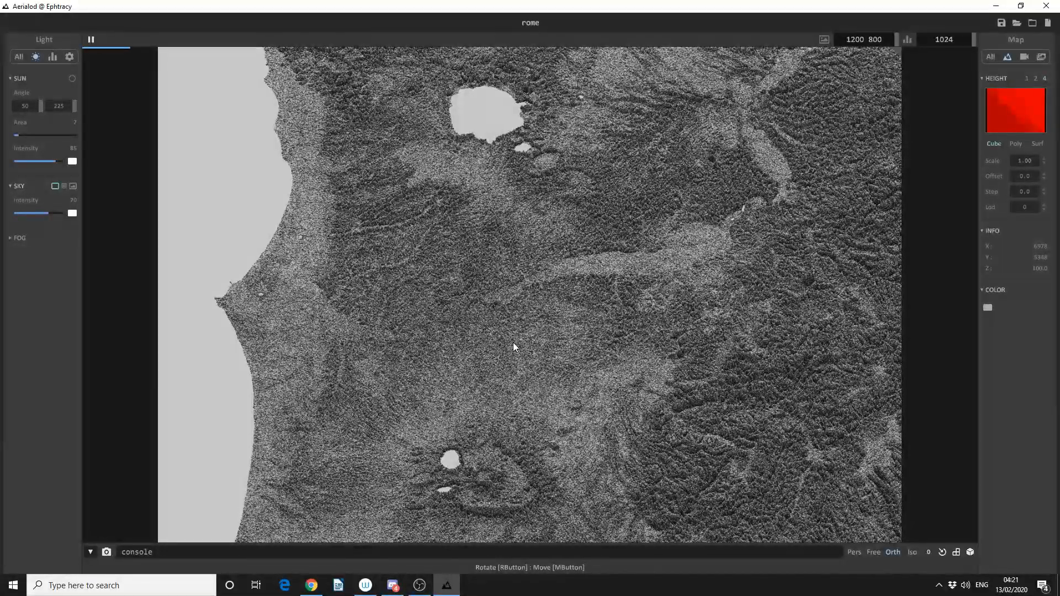
{"action": "scroll", "coordinate": [561, 298], "scroll_direction": "up", "scroll_amount": 3}
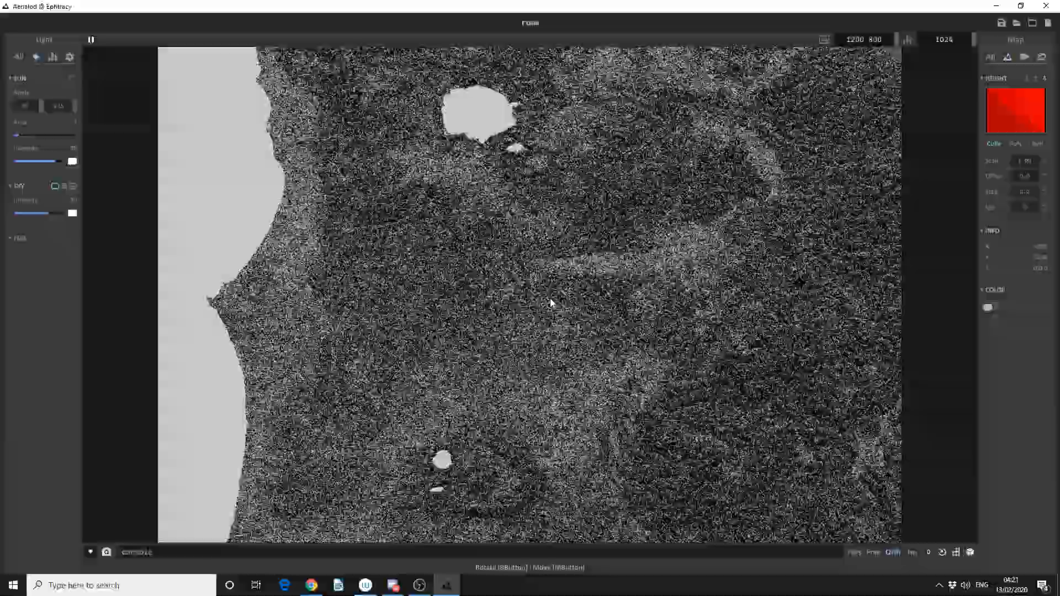
Set the sun angles to 45 and 224, its area to 67 and its intensity to 97 over the tilted Rome coast view.
{"action": "middle_click_drag", "start_coordinate": [614, 313], "coordinate": [614, 266]}
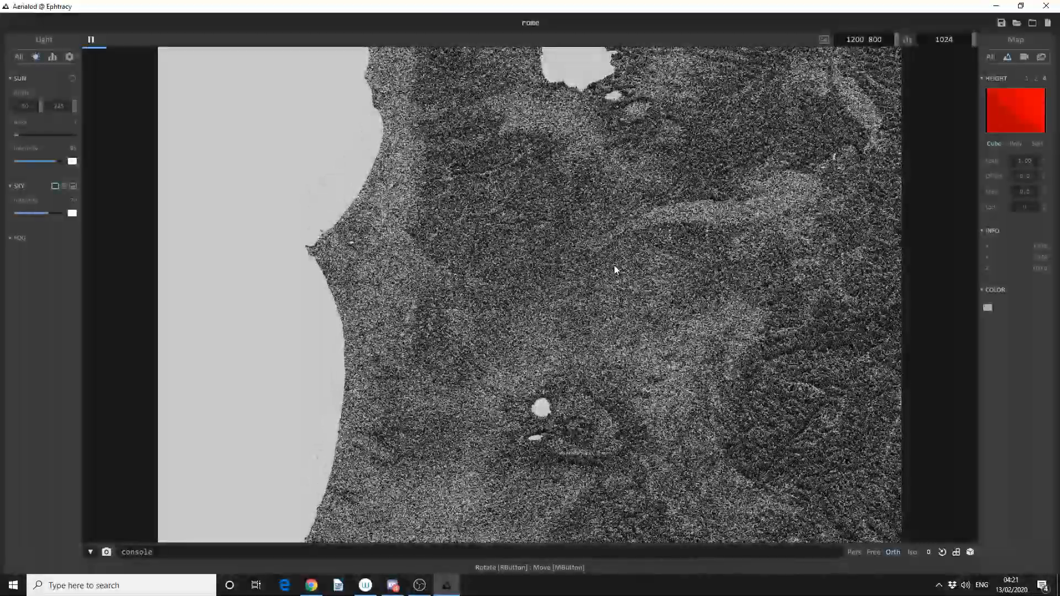
{"action": "scroll", "coordinate": [615, 266], "scroll_direction": "down", "scroll_amount": 5}
{"action": "scroll", "coordinate": [614, 266], "scroll_direction": "up", "scroll_amount": 5}
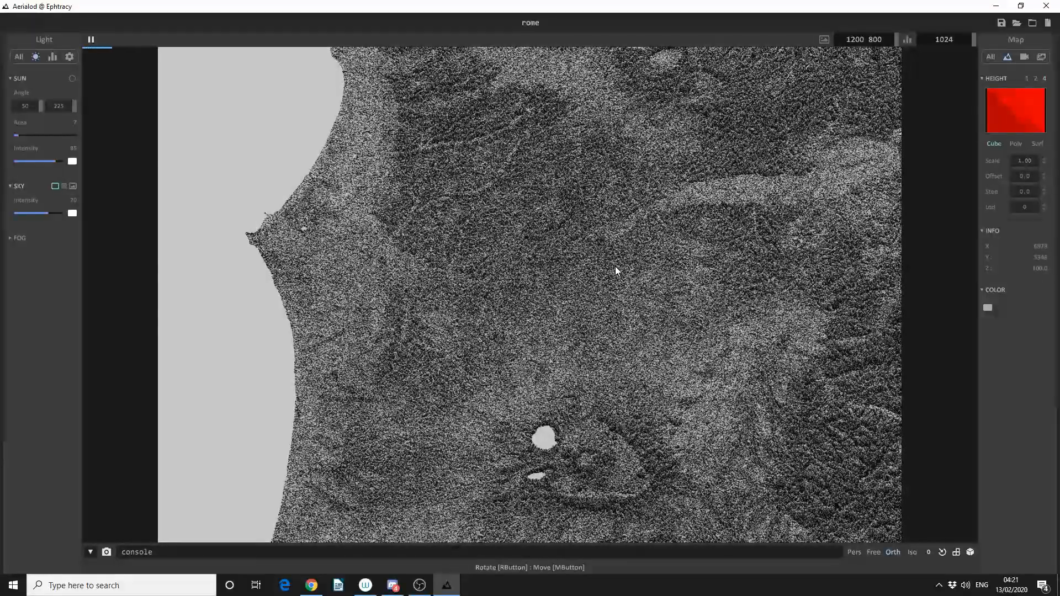
{"action": "right_click_drag", "start_coordinate": [617, 264], "coordinate": [674, 268]}
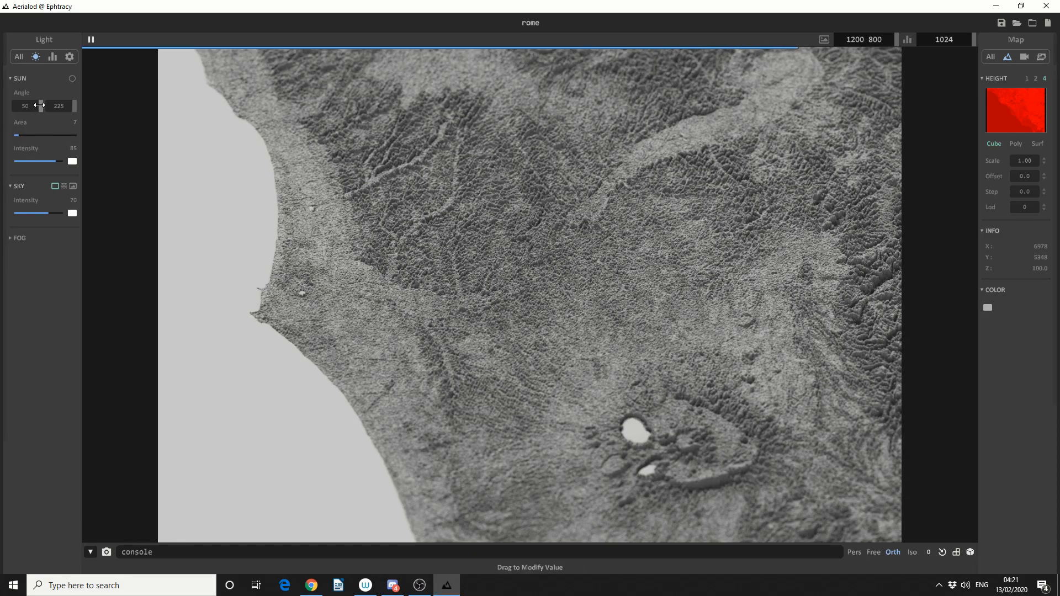
{"action": "mouse_move", "coordinate": [39, 105]}
{"action": "left_mouse_down"}
{"action": "mouse_move", "coordinate": [2, 108]}
{"action": "mouse_move", "coordinate": [56, 135]}
{"action": "mouse_move", "coordinate": [68, 161]}
{"action": "left_mouse_up"}
{"action": "left_click", "coordinate": [59, 161]}
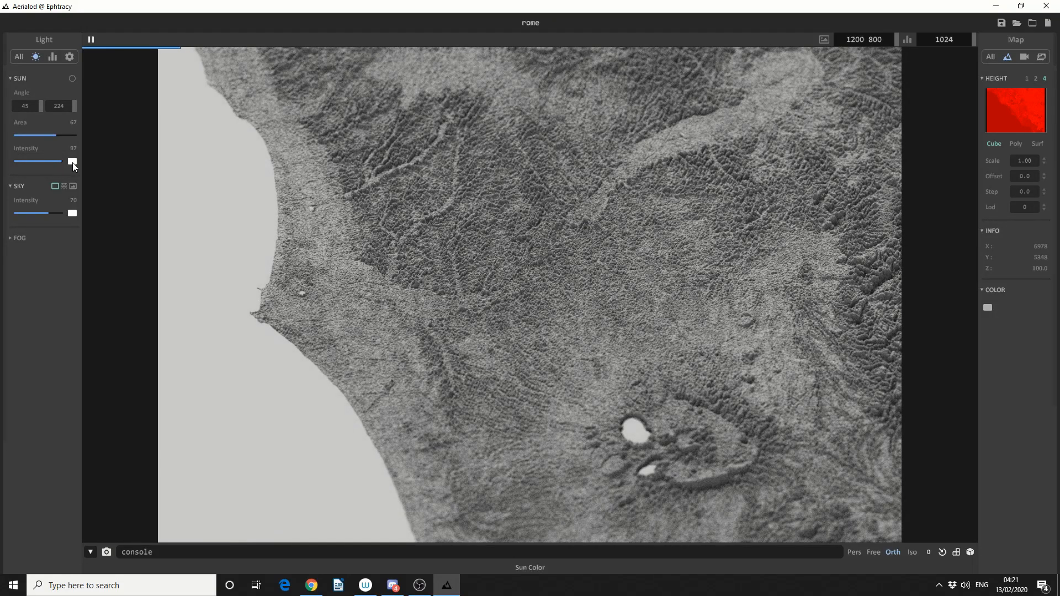
Try the atmospheric scattering and image-based sky lighting, return the sky to uniform lighting, and open the fog settings.
{"action": "left_click", "coordinate": [52, 187]}
{"action": "left_click", "coordinate": [54, 186]}
{"action": "left_click", "coordinate": [63, 187]}
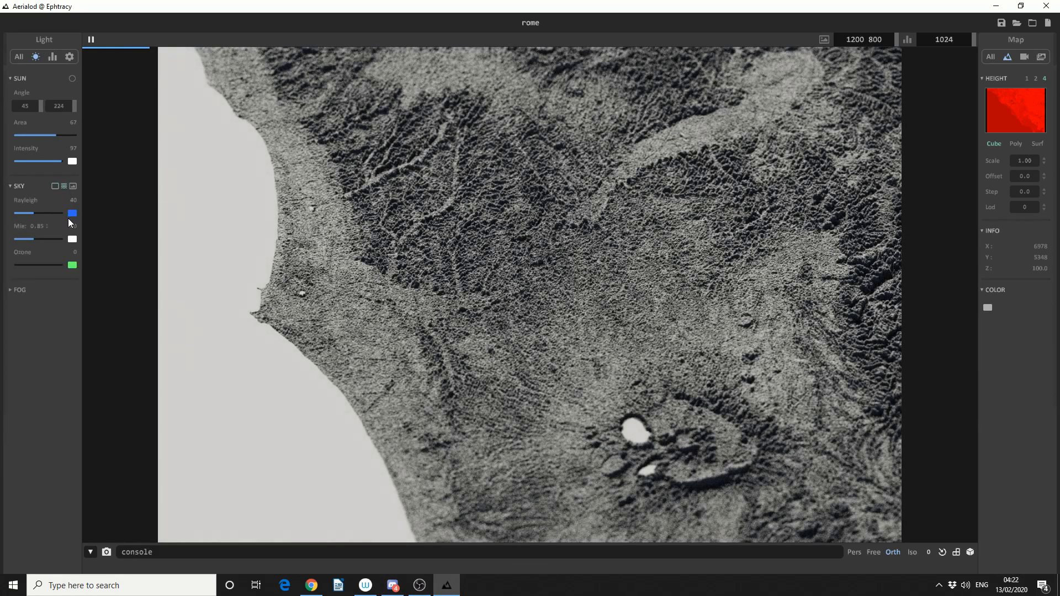
{"action": "left_click", "coordinate": [72, 186]}
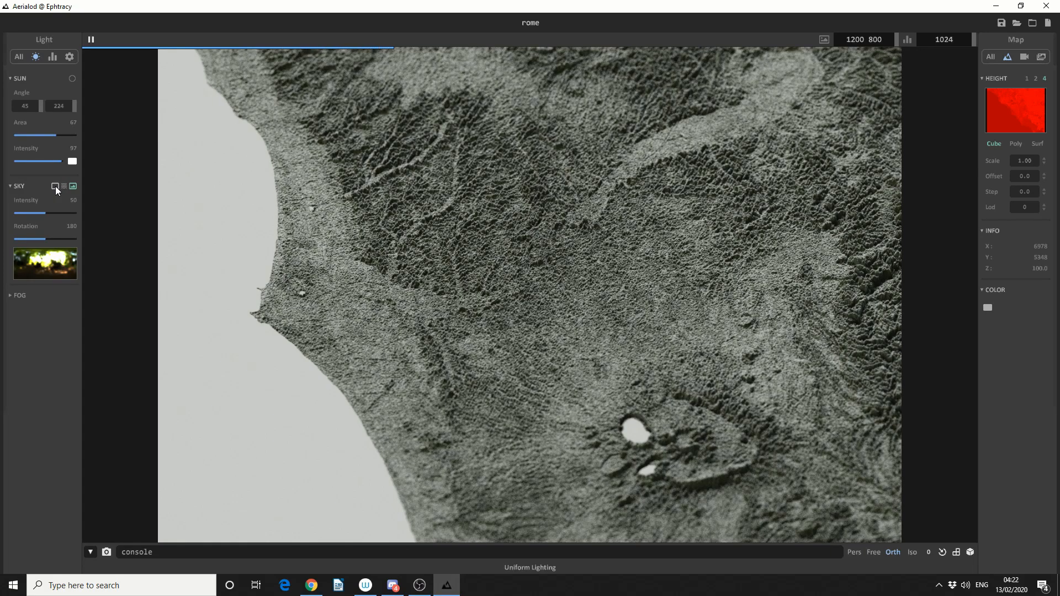
{"action": "left_click", "coordinate": [55, 187]}
{"action": "left_click", "coordinate": [25, 239]}
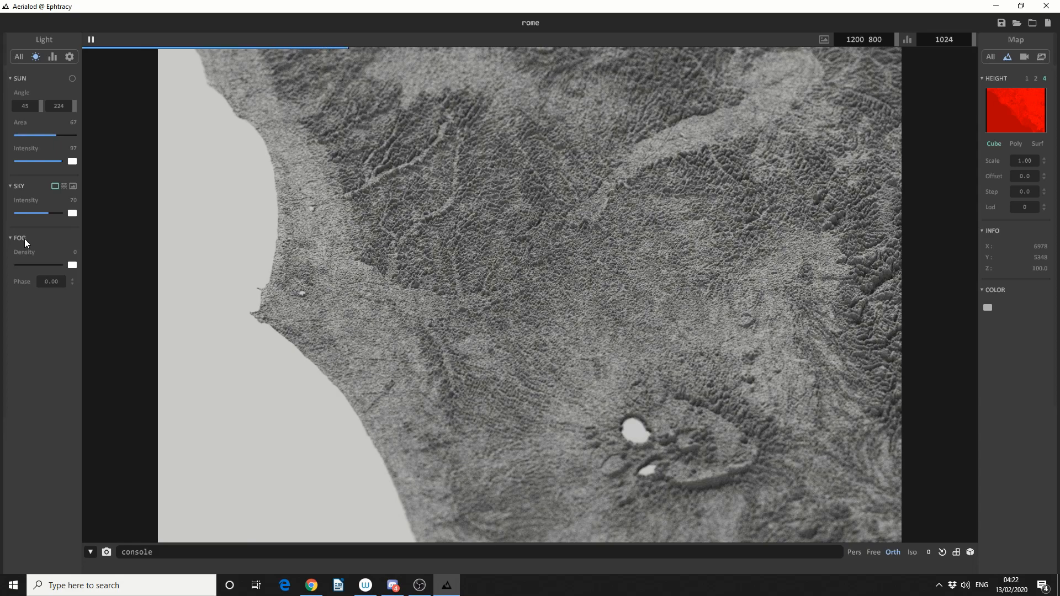
Set the light bounce sampling to a diffuse depth of 10 and a clamp energy of 9.
{"action": "left_click", "coordinate": [51, 57]}
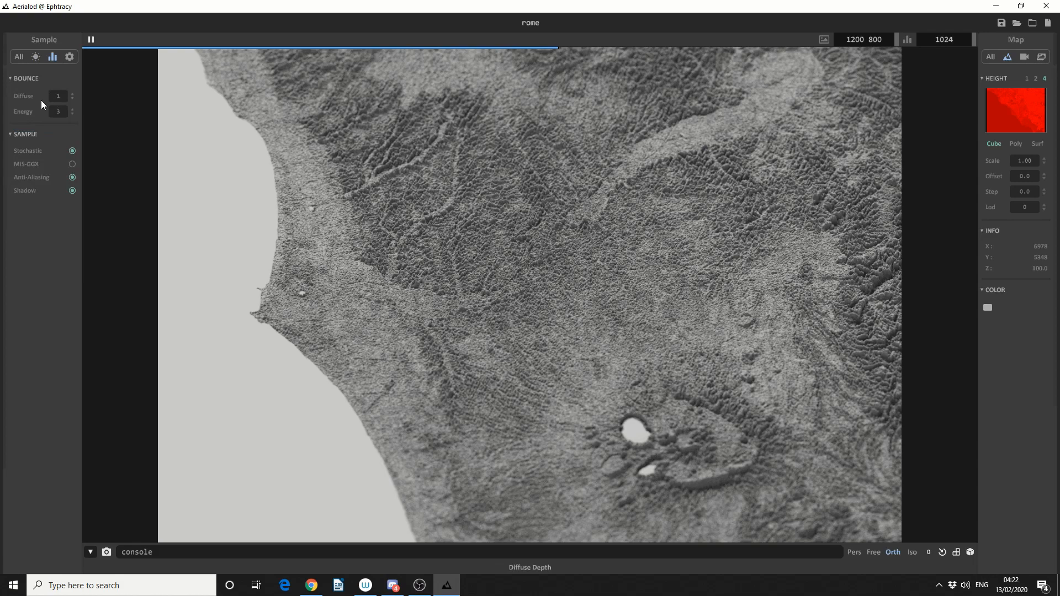
{"action": "left_click", "coordinate": [19, 103]}
{"action": "type", "text": "10"}
{"action": "left_click", "coordinate": [24, 109]}
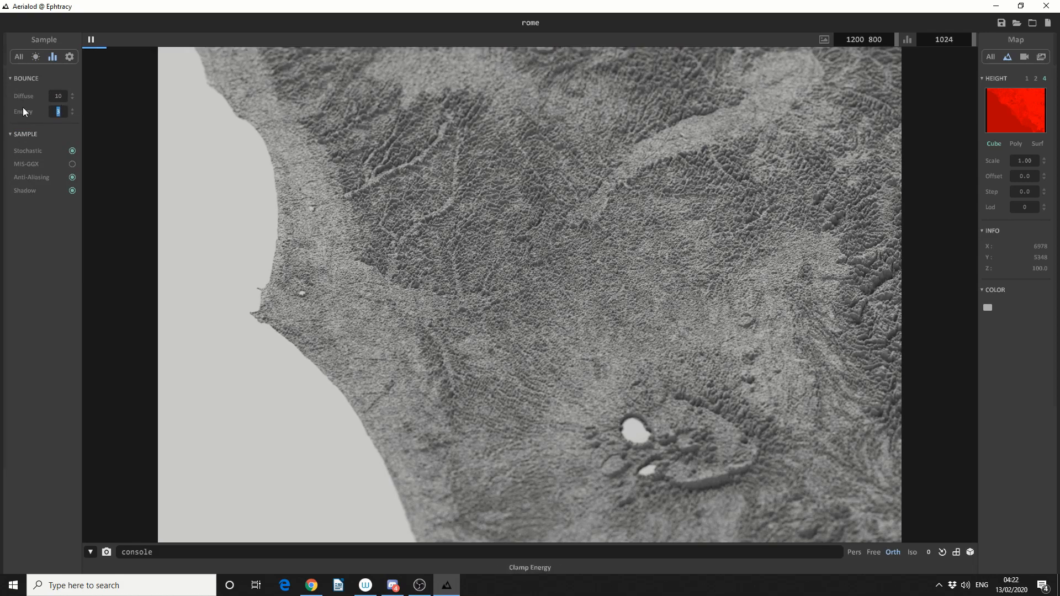
{"action": "type", "text": "9"}
{"action": "key", "text": "Return"}
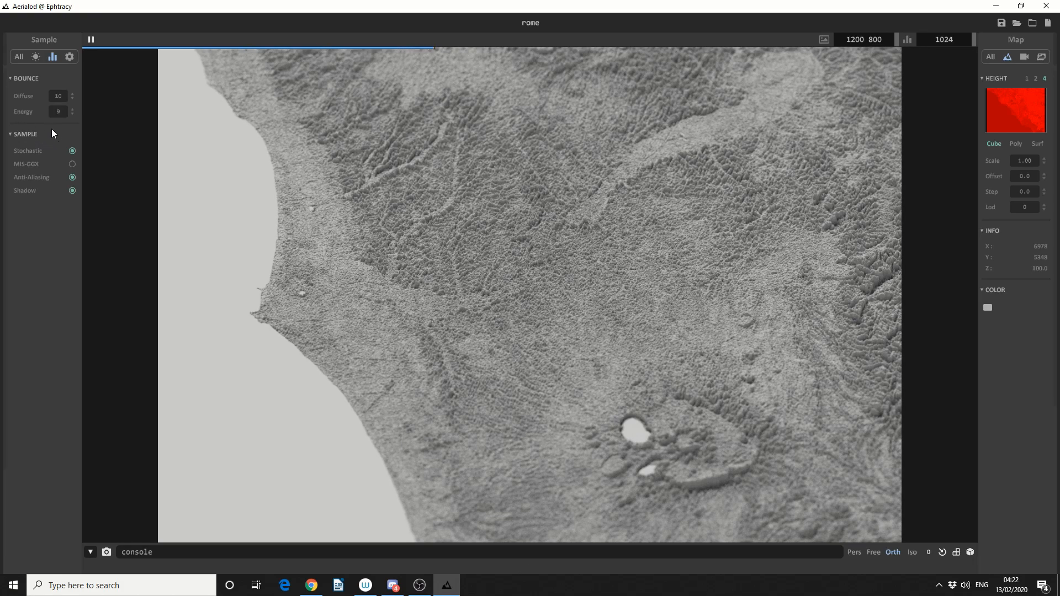
Try the grid overlay with a line width of 0.20 on a close-up of the terrain cubes.
{"action": "left_click", "coordinate": [69, 57]}
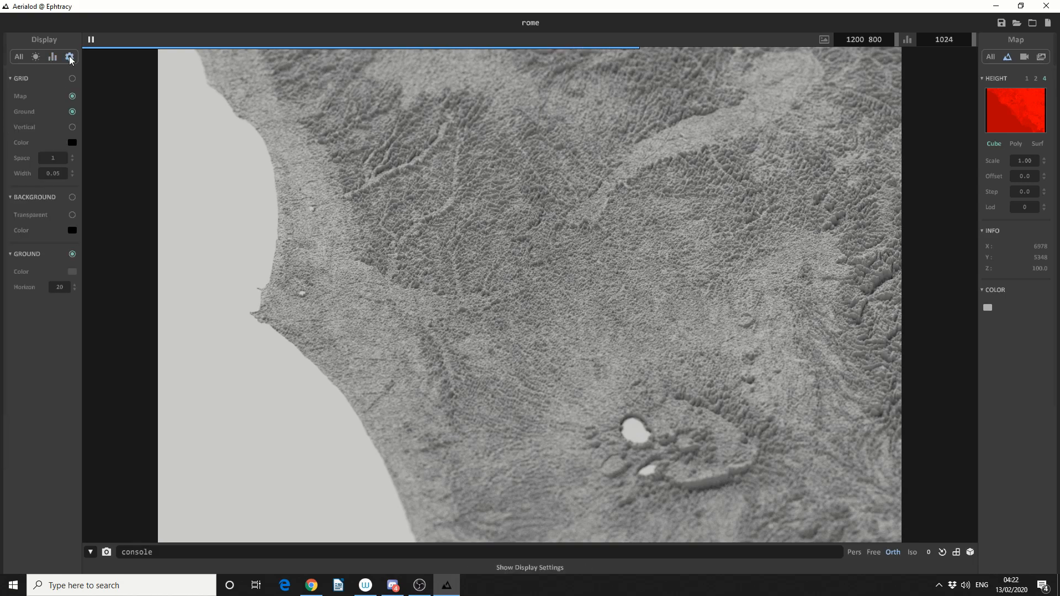
{"action": "left_click", "coordinate": [72, 79]}
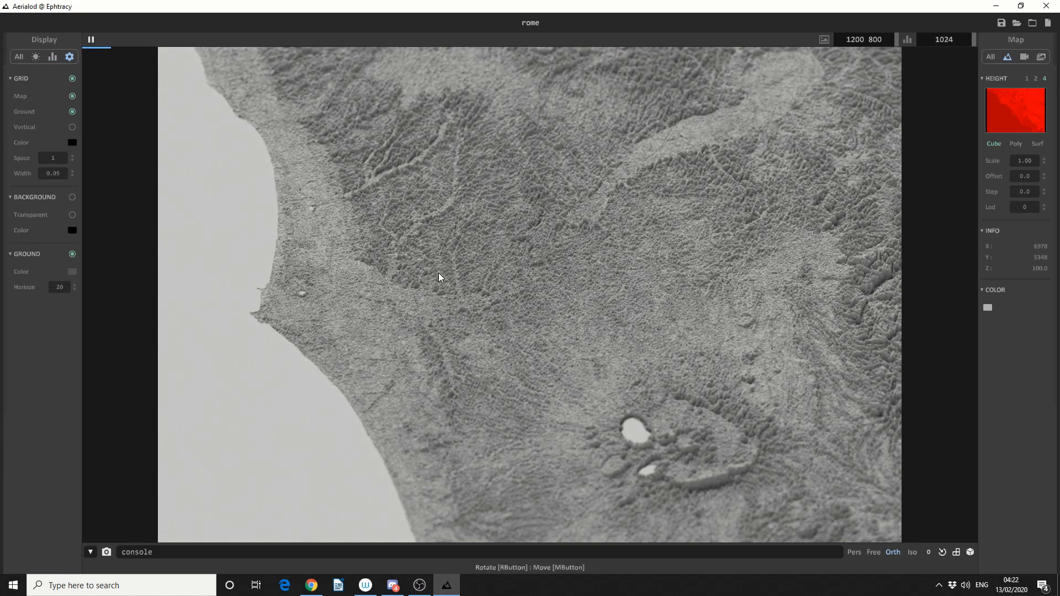
{"action": "left_click", "coordinate": [63, 174]}
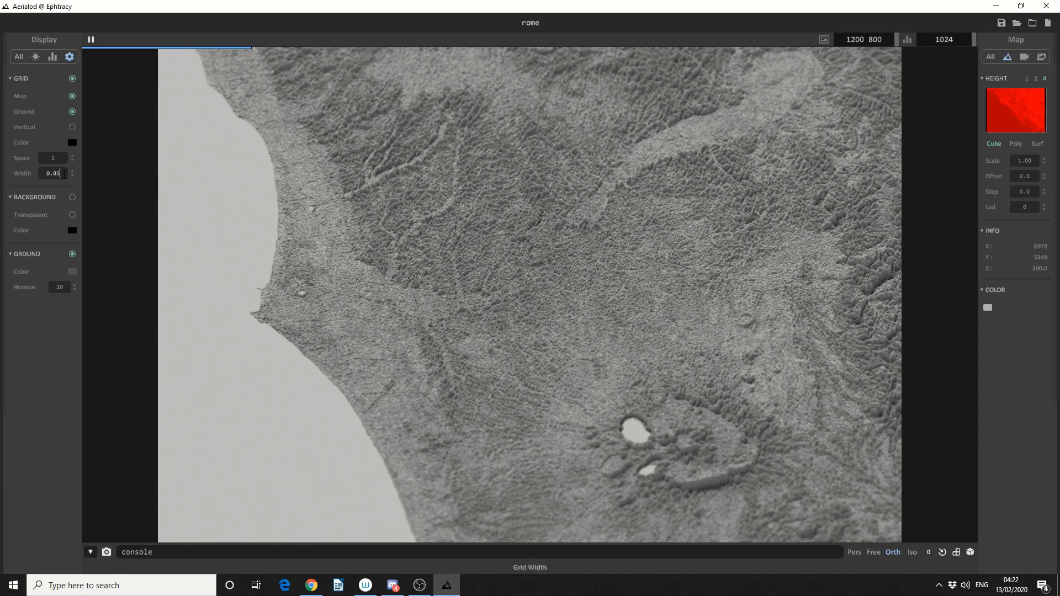
{"action": "left_click_drag", "start_coordinate": [64, 172], "coordinate": [9, 177]}
{"action": "type", "text": "0.20"}
{"action": "key", "text": "Return"}
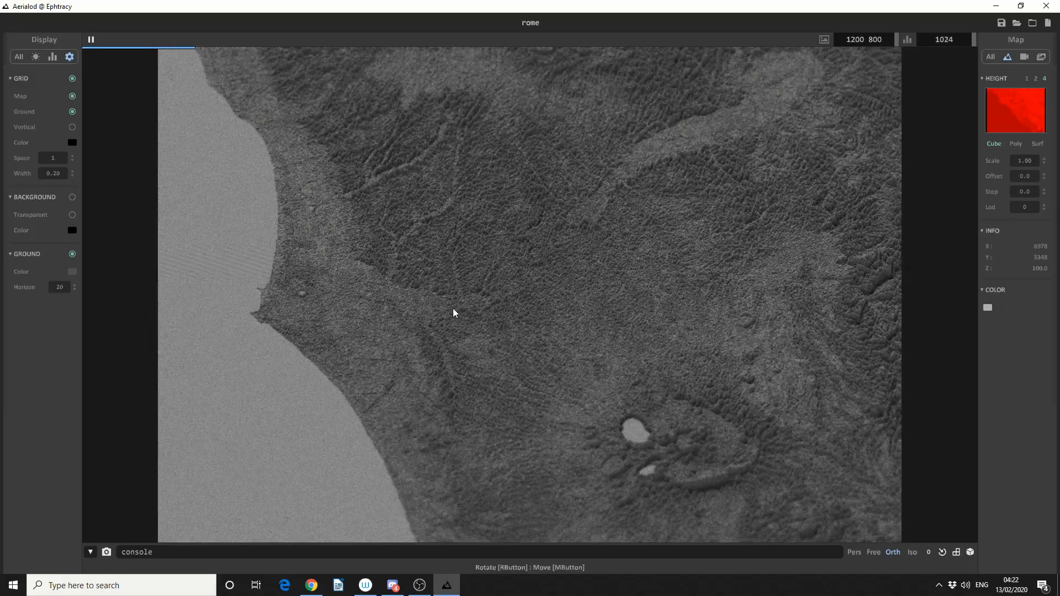
{"action": "scroll", "coordinate": [379, 315], "scroll_direction": "up", "scroll_amount": 12}
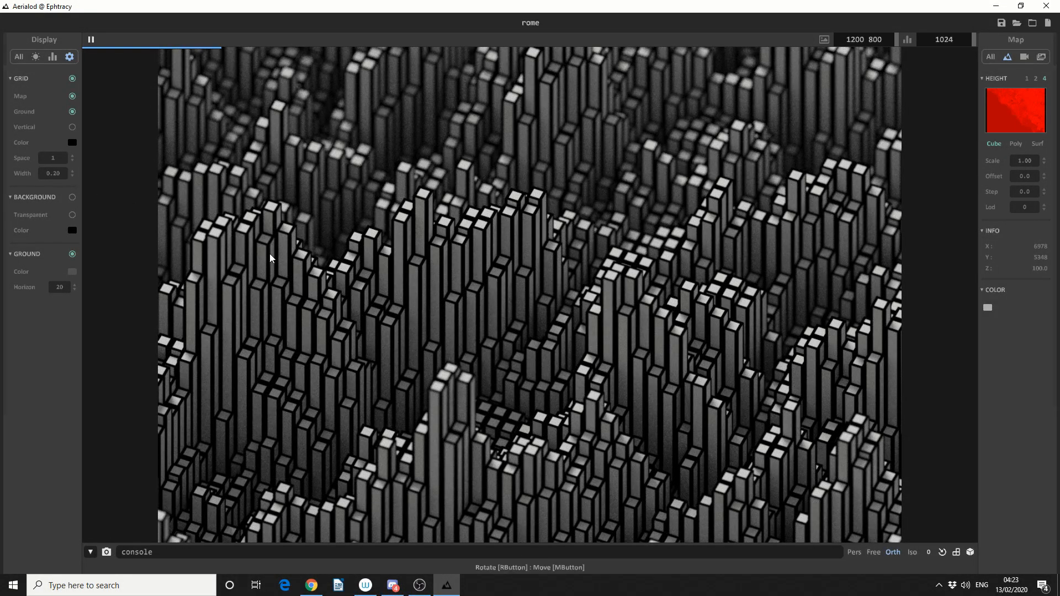
Pause the rendering and turn the grid overlay off.
{"action": "left_click", "coordinate": [91, 40]}
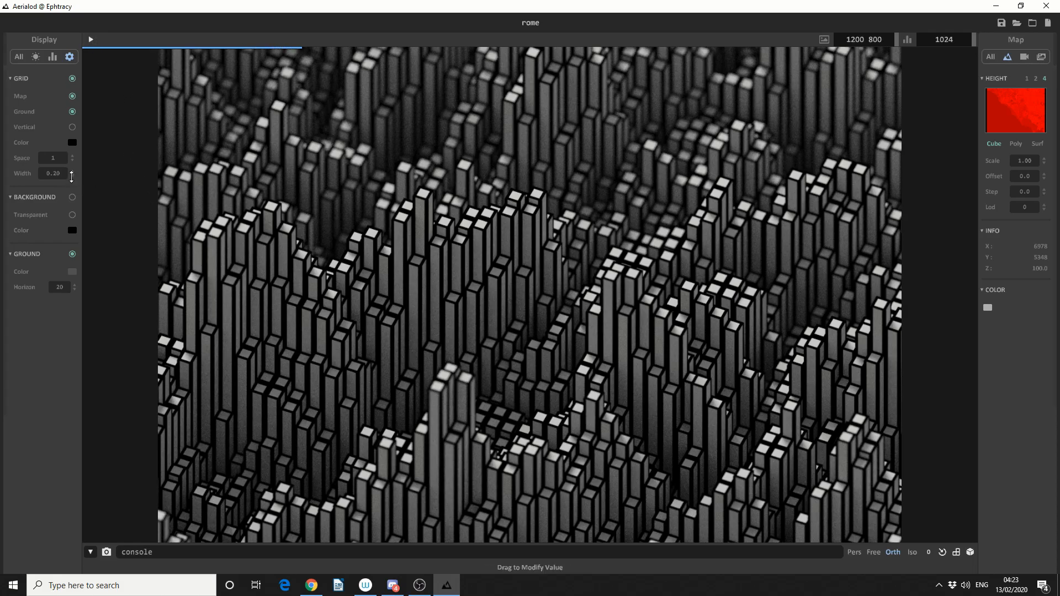
{"action": "left_click", "coordinate": [71, 79]}
{"action": "scroll", "coordinate": [400, 287], "scroll_direction": "down", "scroll_amount": 10}
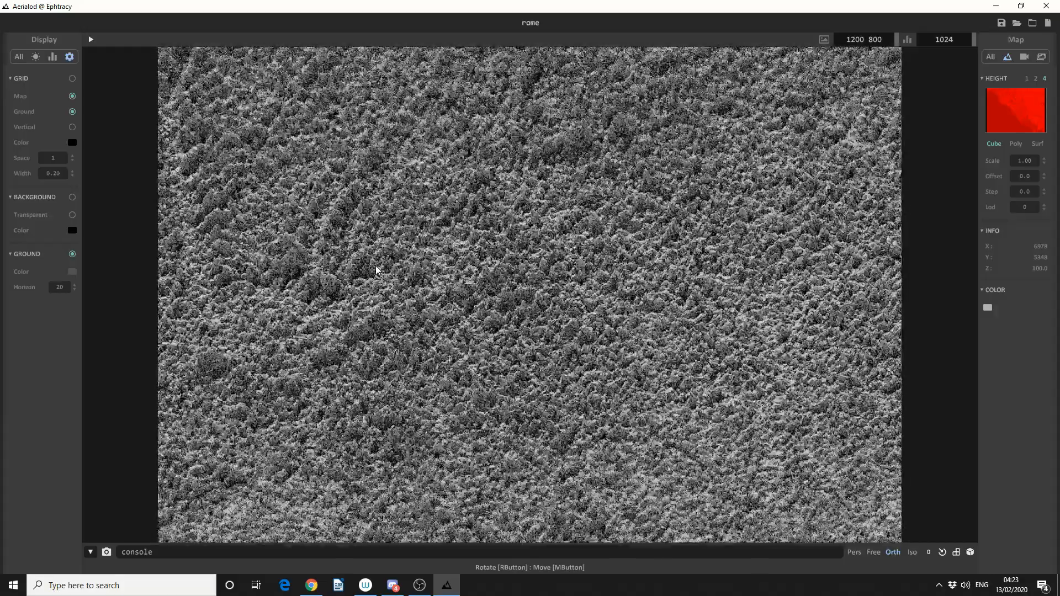
{"action": "scroll", "coordinate": [400, 287], "scroll_direction": "down", "scroll_amount": 2}
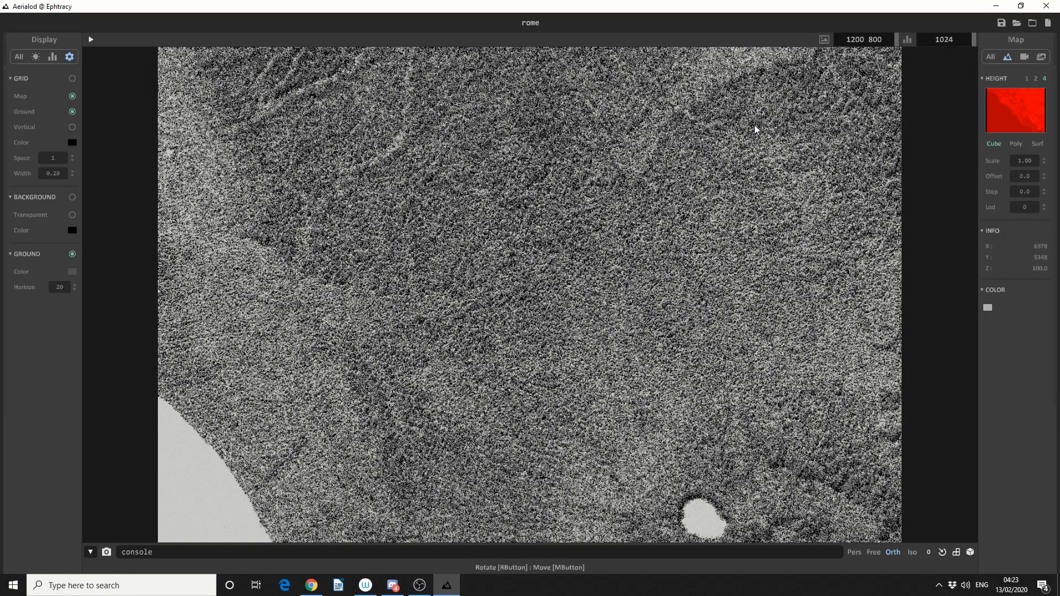
Resume rendering with the two crater lakes framed in a close-up, and set the camera lens aperture to 75.
{"action": "left_click", "coordinate": [1024, 60]}
{"action": "scroll", "coordinate": [591, 260], "scroll_direction": "down", "scroll_amount": 3}
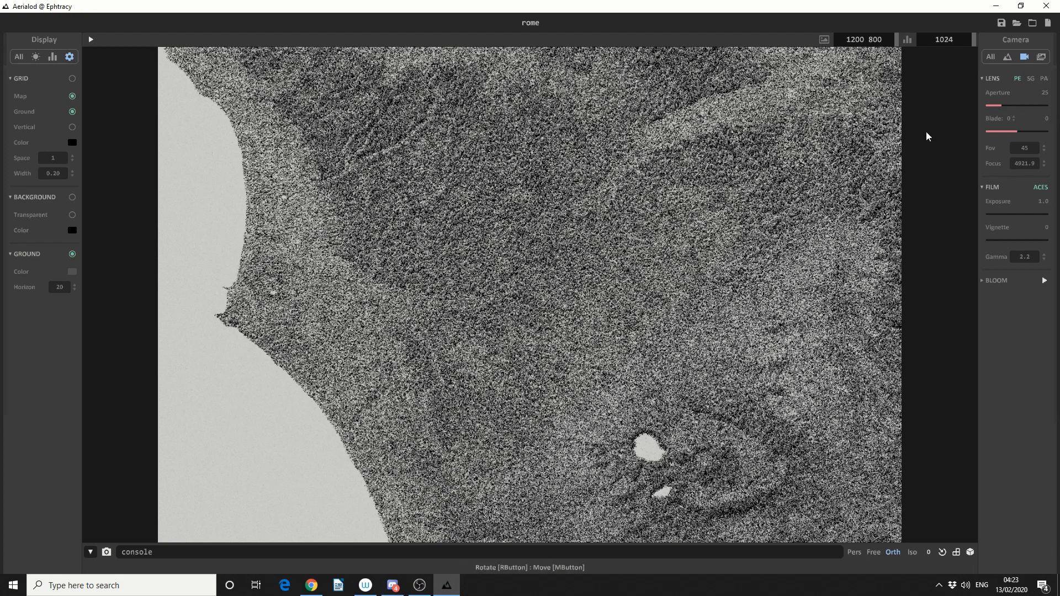
{"action": "scroll", "coordinate": [535, 257], "scroll_direction": "up", "scroll_amount": 1}
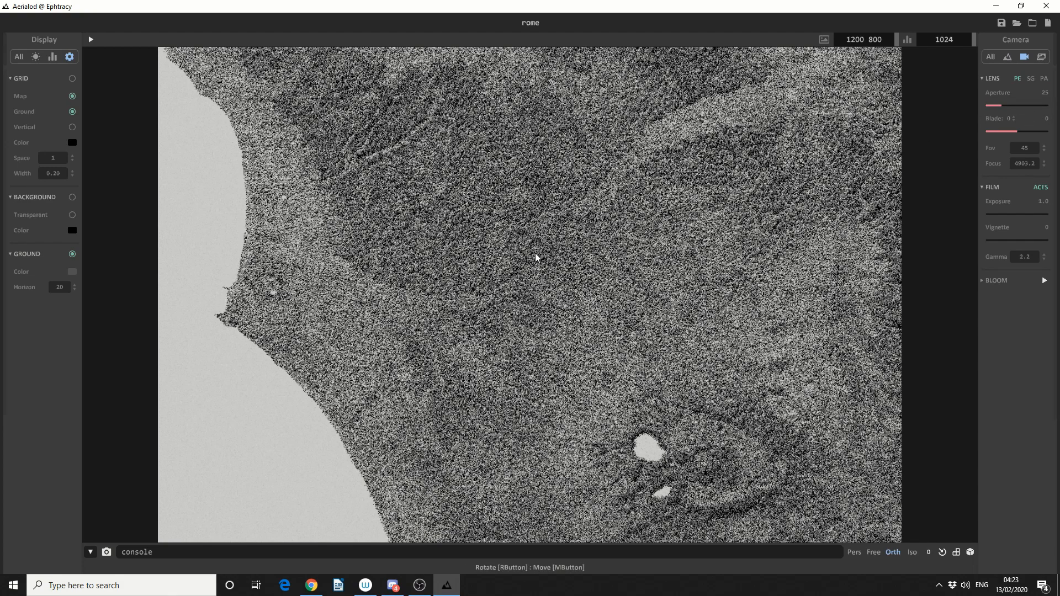
{"action": "left_click", "coordinate": [91, 39]}
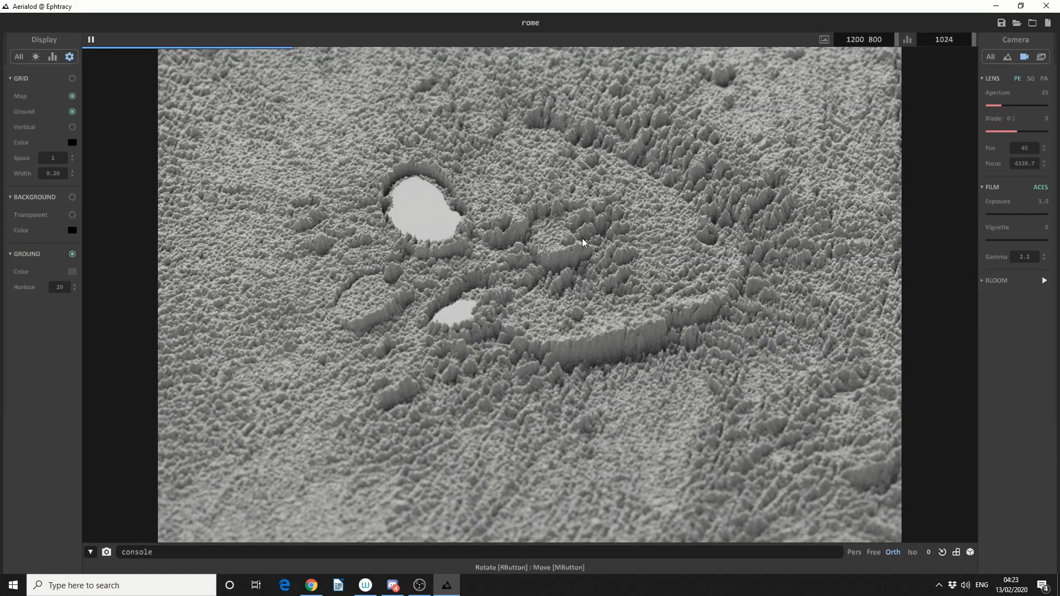
{"action": "left_click", "coordinate": [1032, 104]}
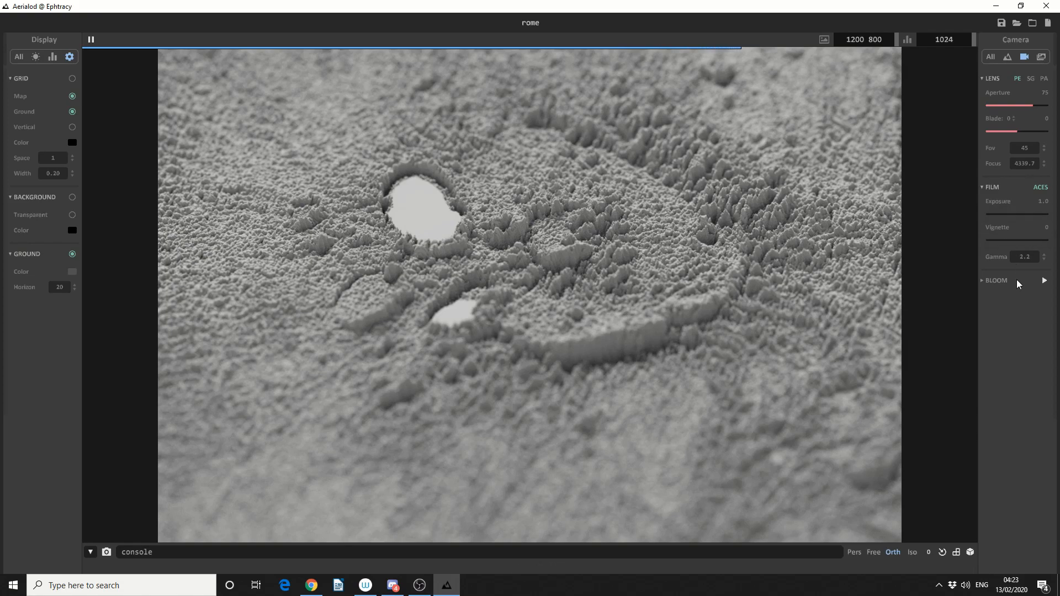
Open the export settings and set the samples per pixel to 2048.
{"action": "left_click", "coordinate": [1040, 61]}
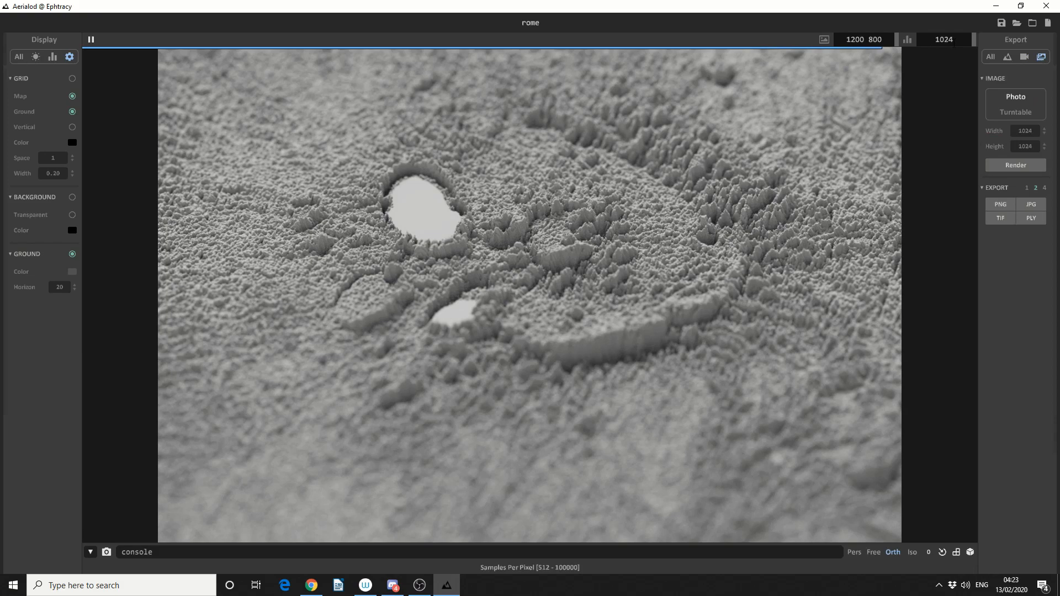
{"action": "left_click", "coordinate": [960, 42]}
{"action": "type", "text": "2048"}
{"action": "key", "text": "Return"}
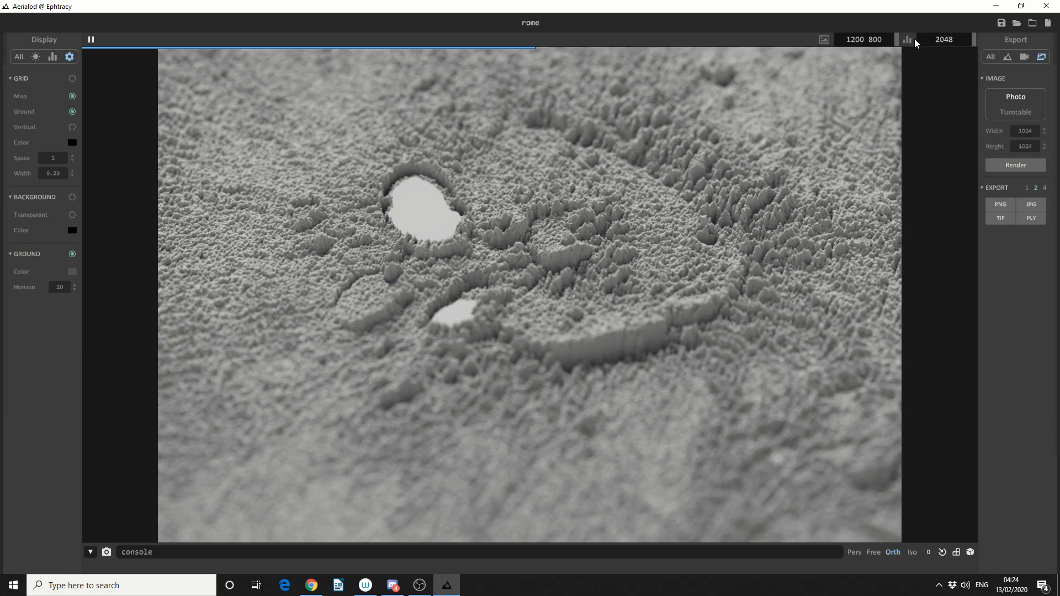
{"action": "left_click", "coordinate": [989, 132]}
{"action": "key", "text": "BackSpace"}
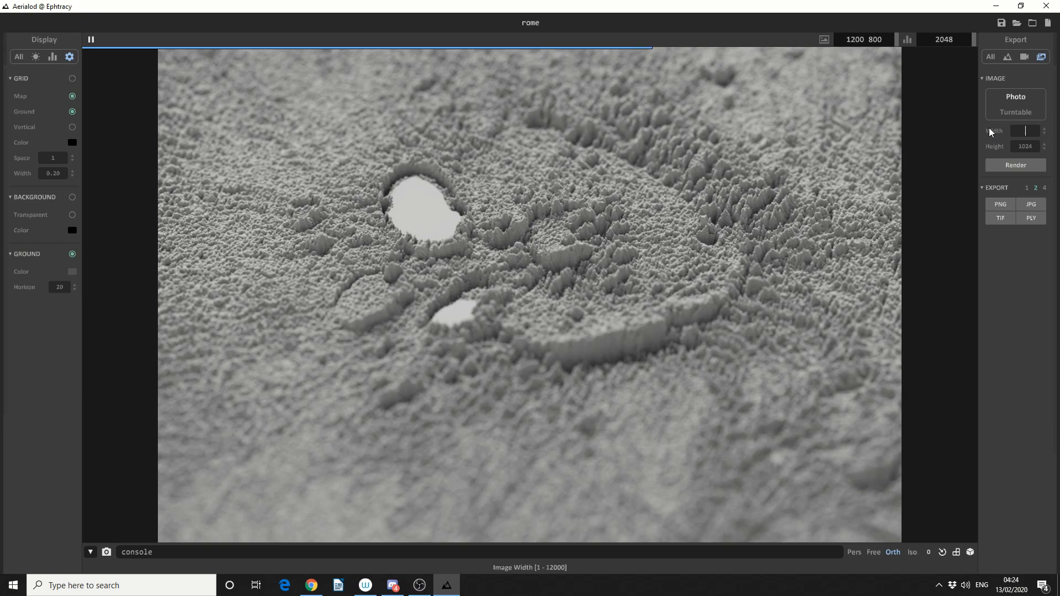
{"action": "type", "text": "1092"}
{"action": "key", "text": "Return"}
{"action": "left_click", "coordinate": [988, 148]}
{"action": "type", "text": "1080"}
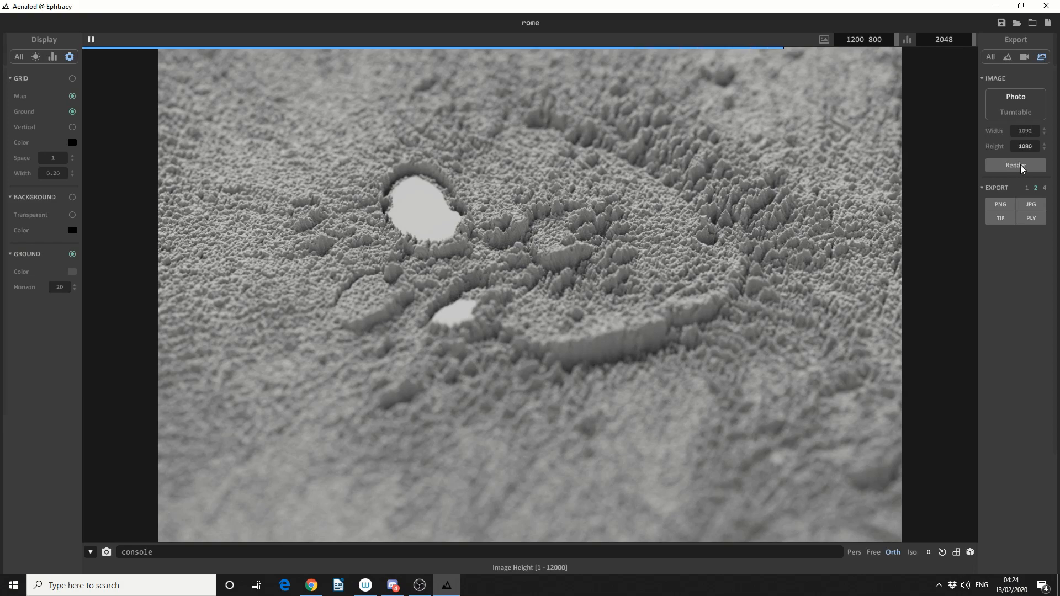
{"action": "key", "text": "Return"}
{"action": "left_click", "coordinate": [1030, 167]}
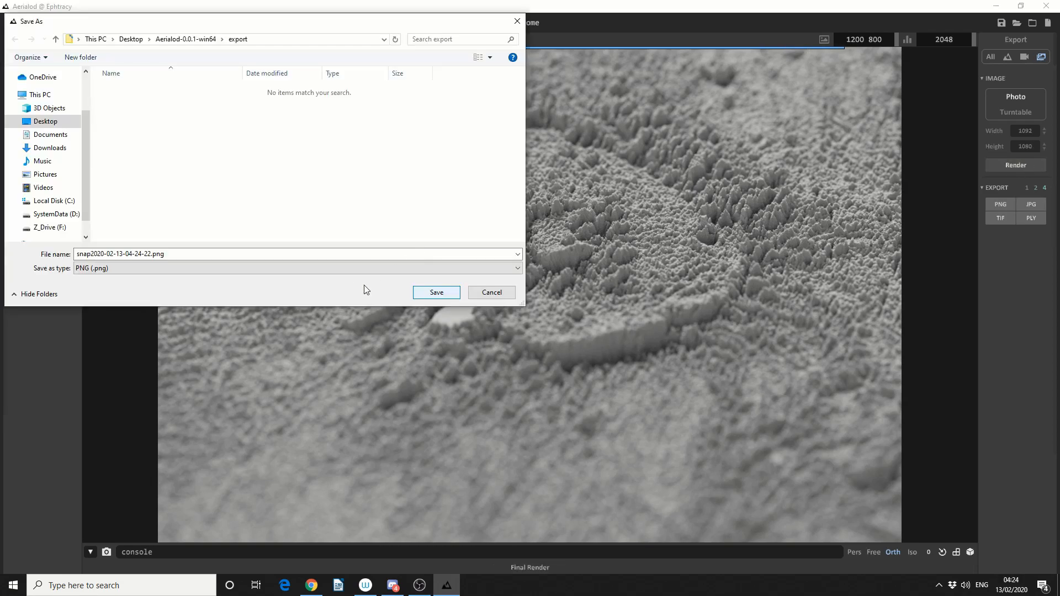
{"action": "left_click", "coordinate": [435, 293]}
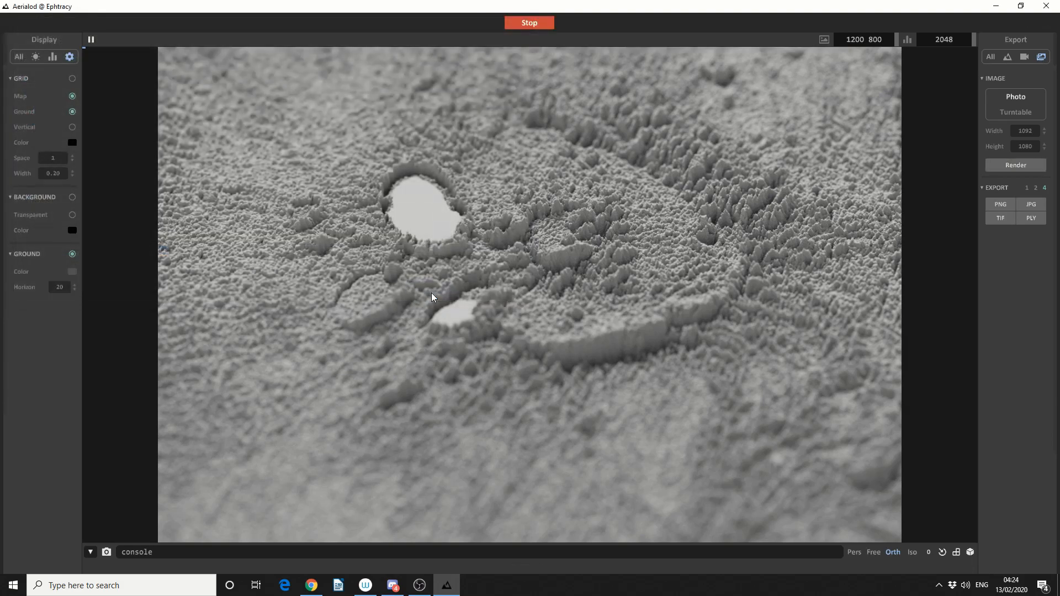